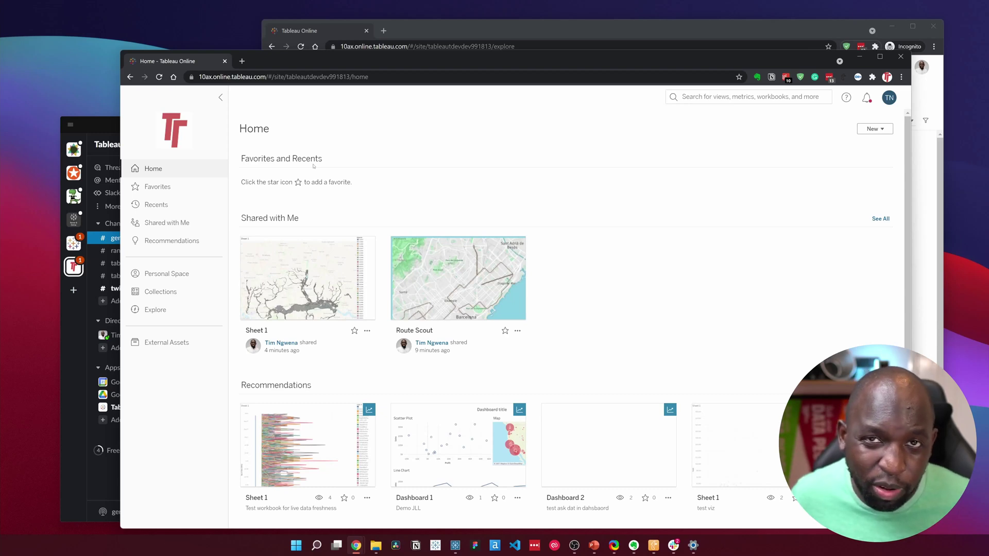
From All Workbooks in Explore, open the Superstore workbook's Overview dashboard
{"action": "left_click", "coordinate": [155, 310]}
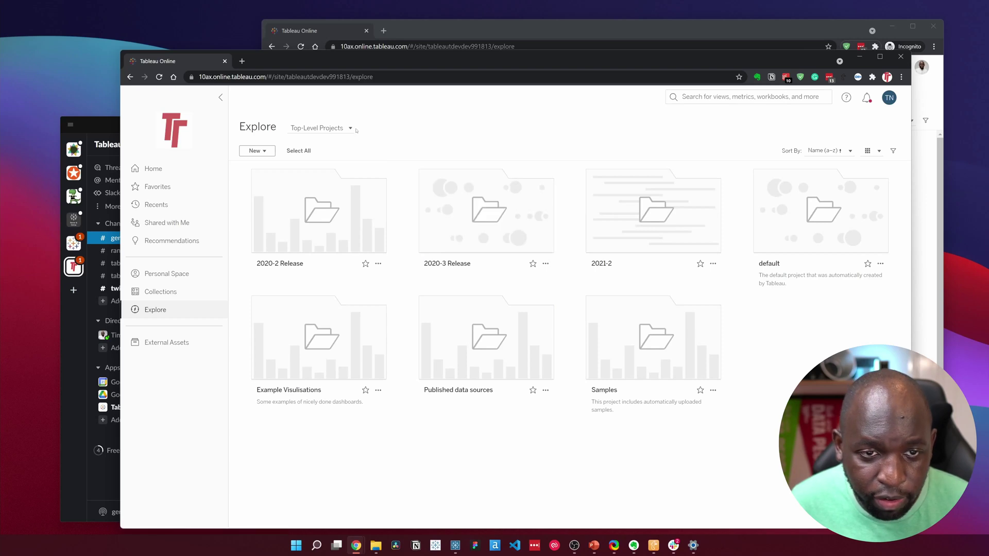
{"action": "left_click", "coordinate": [325, 128]}
{"action": "left_click", "coordinate": [318, 170]}
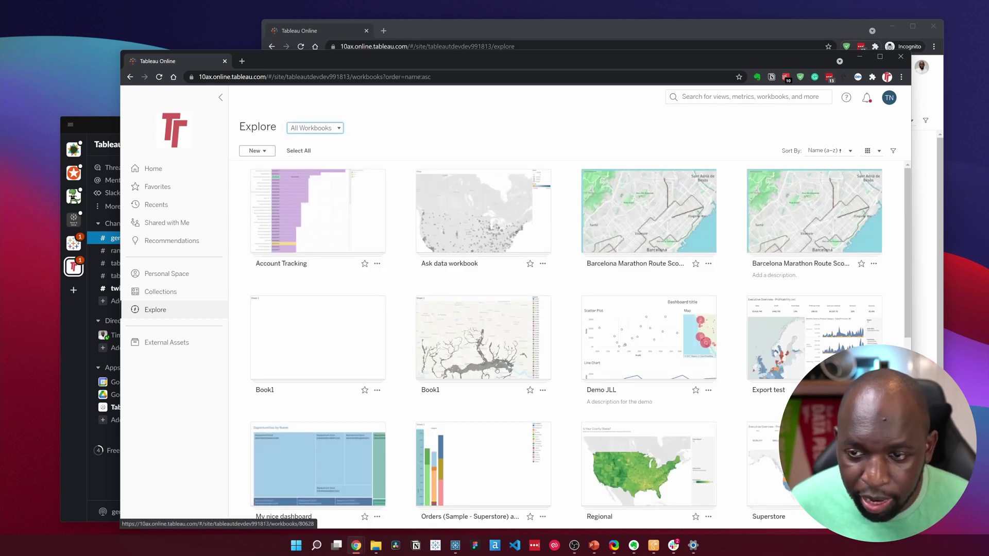
{"action": "scroll", "coordinate": [605, 364], "scroll_direction": "down", "scroll_amount": 6}
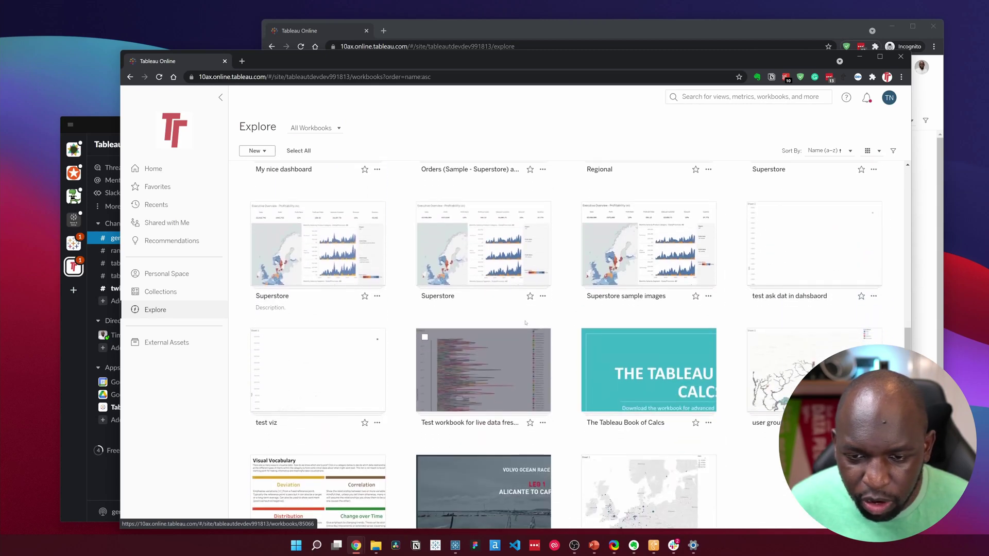
{"action": "mouse_move", "coordinate": [358, 247]}
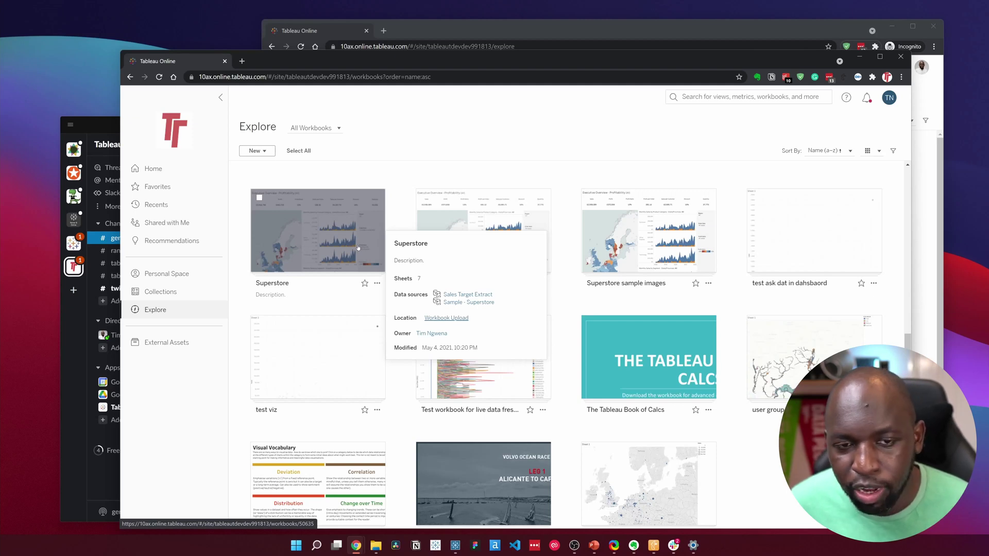
{"action": "left_click", "coordinate": [358, 247]}
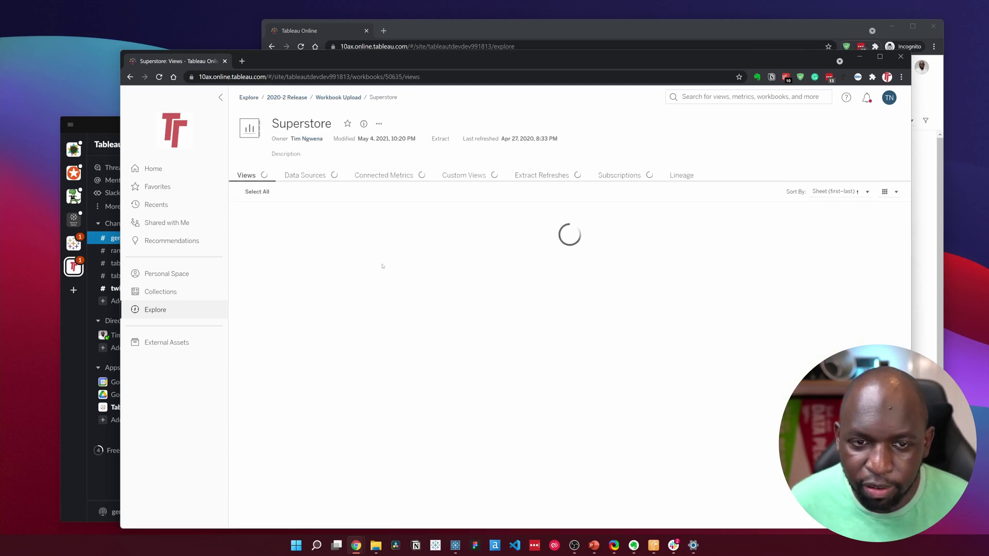
{"action": "left_click", "coordinate": [314, 240]}
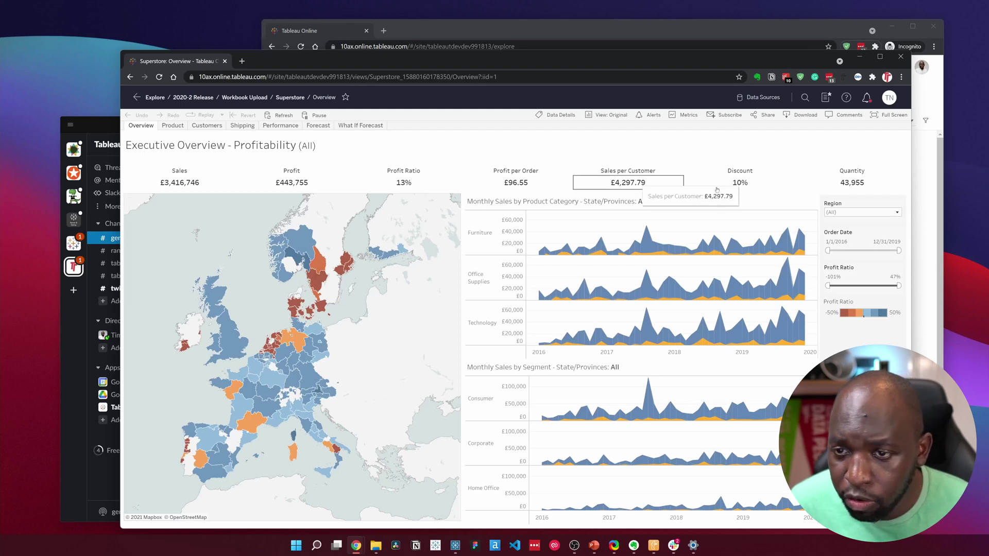
Share the Overview view with a suggested colleague, with the message 'Hey time nice viz in slack'
{"action": "left_click", "coordinate": [764, 117]}
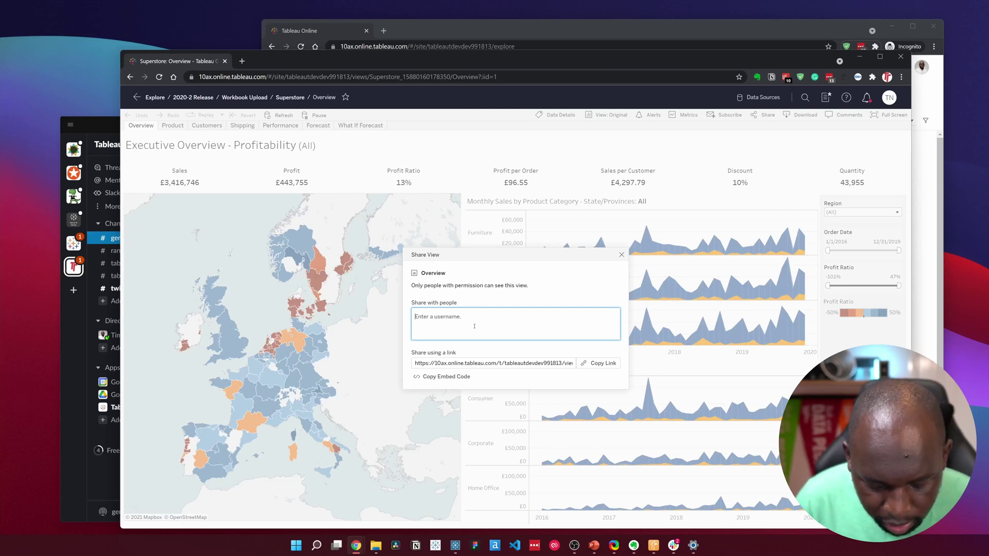
{"action": "type", "text": "tim"}
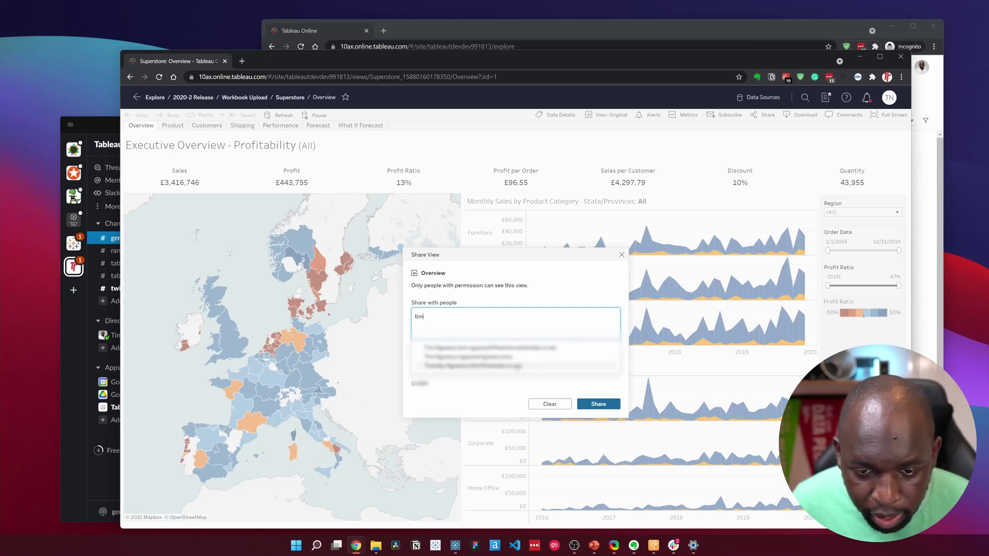
{"action": "left_click", "coordinate": [431, 366]}
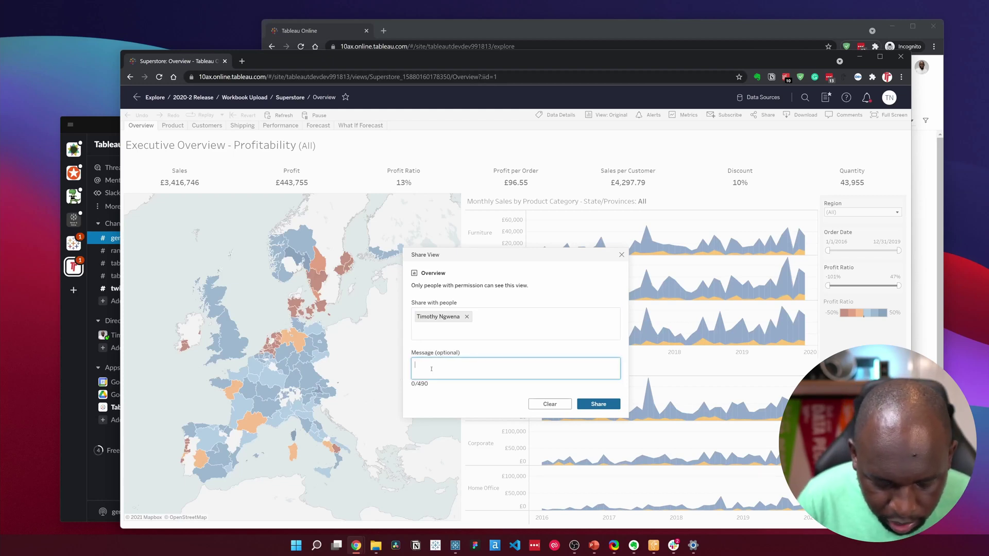
{"action": "type", "text": "Hey time n"}
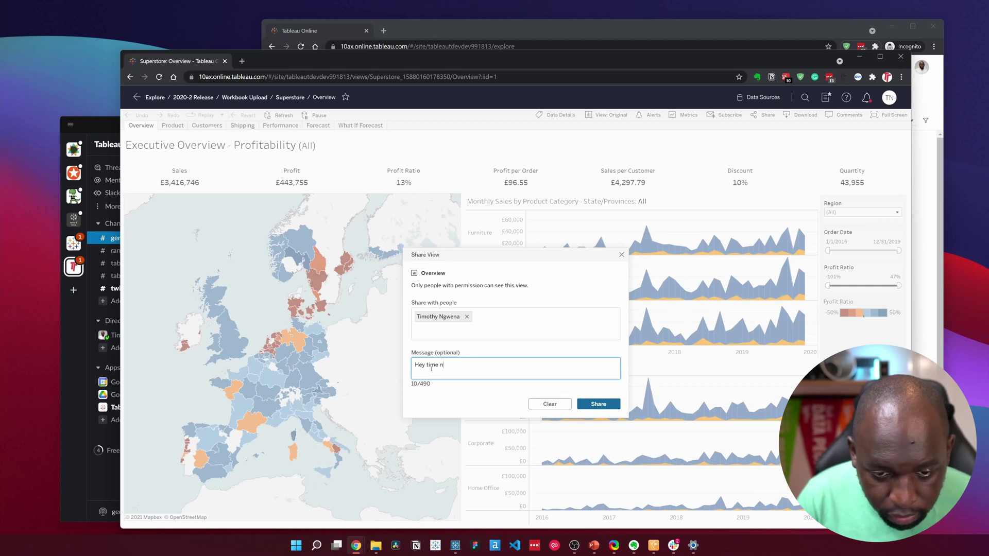
{"action": "type", "text": "ice viz i"}
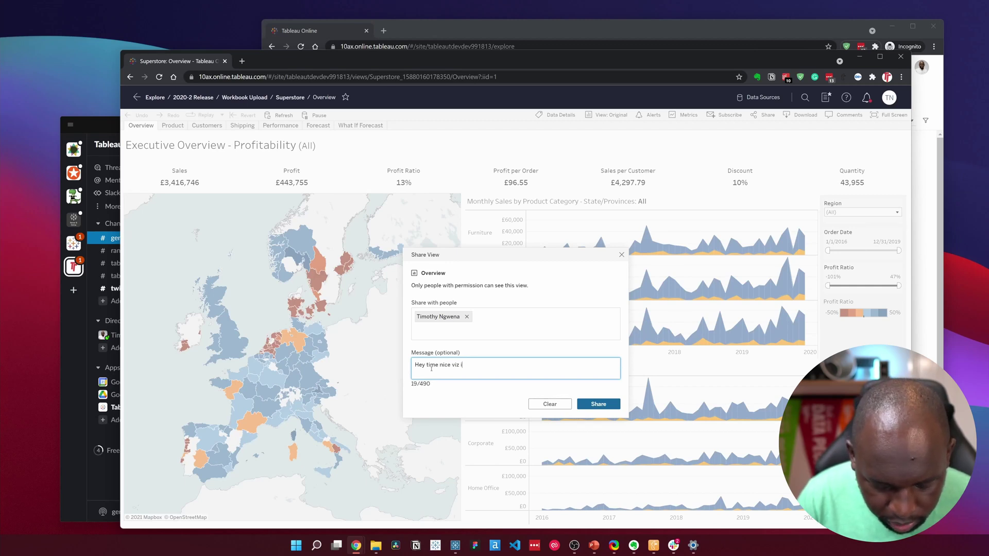
{"action": "type", "text": "n slack"}
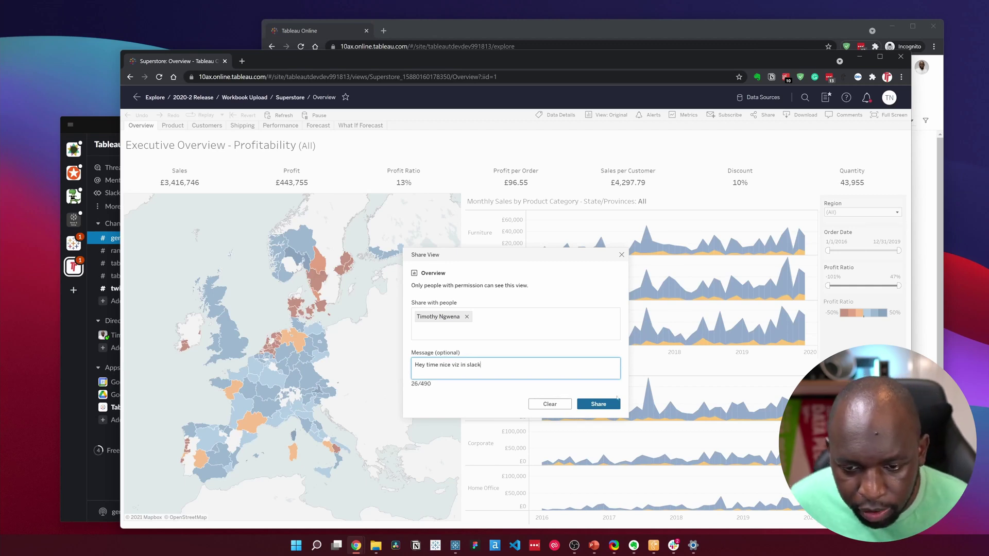
{"action": "left_click", "coordinate": [613, 404]}
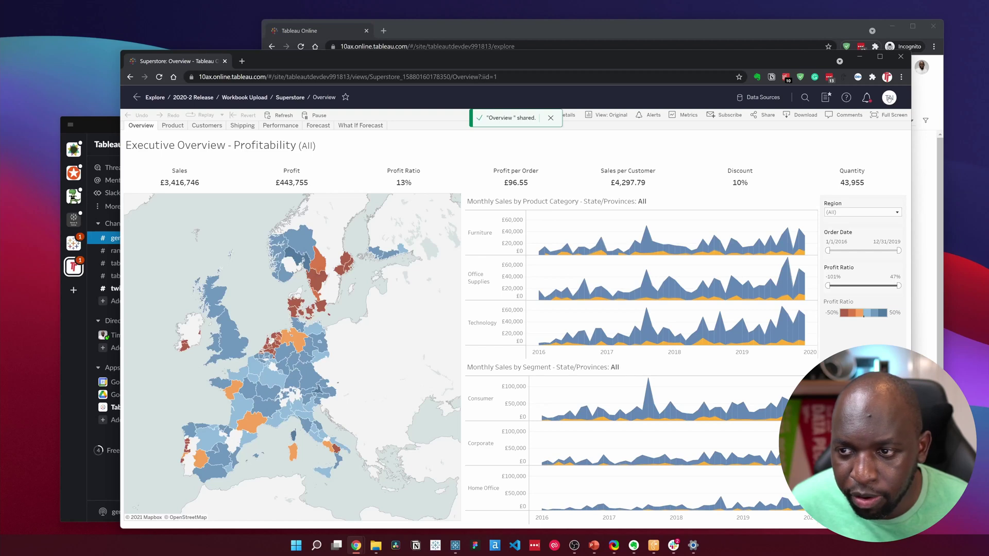
{"action": "left_click", "coordinate": [865, 97]}
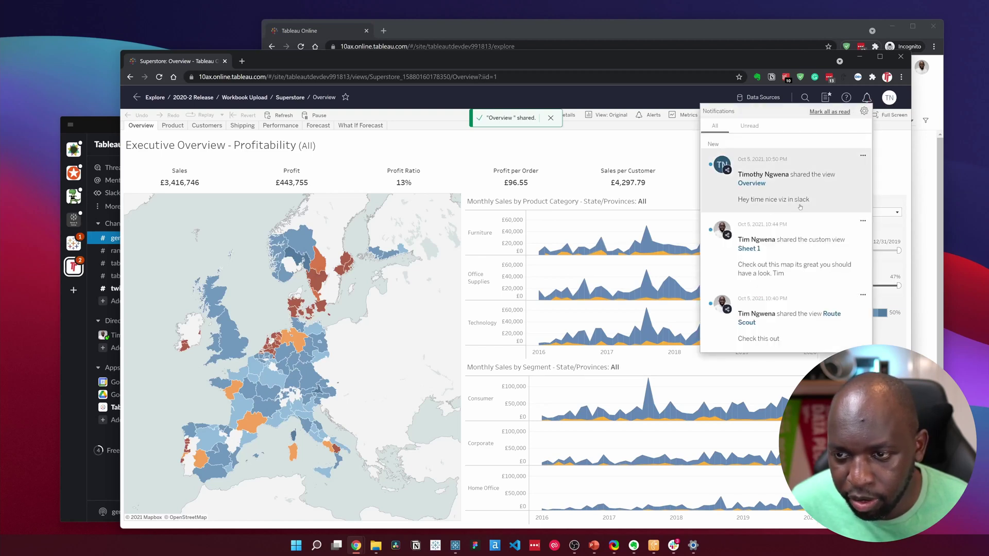
In Slack's Tableau app messages, preview the shared Overview snapshot at full size
{"action": "left_click", "coordinate": [80, 453]}
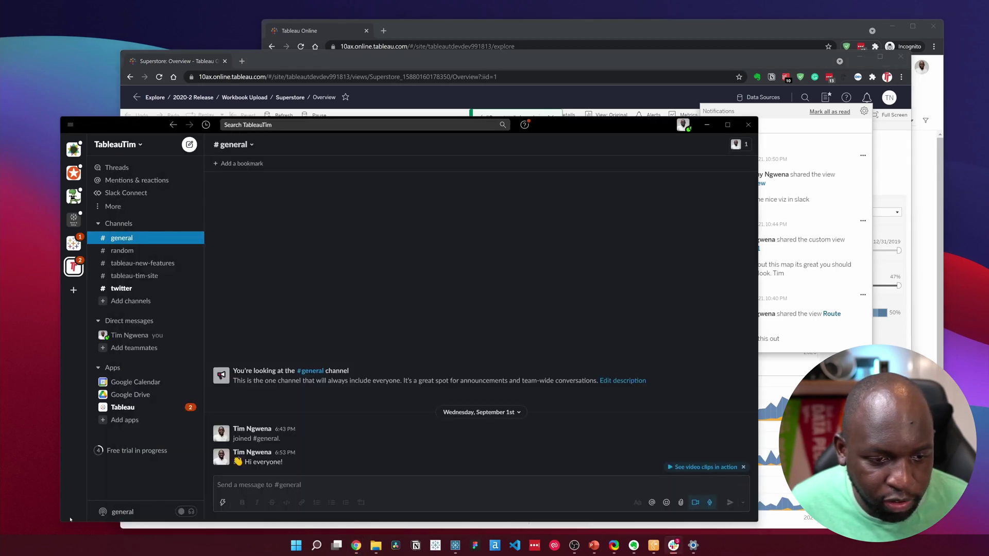
{"action": "left_click", "coordinate": [129, 409]}
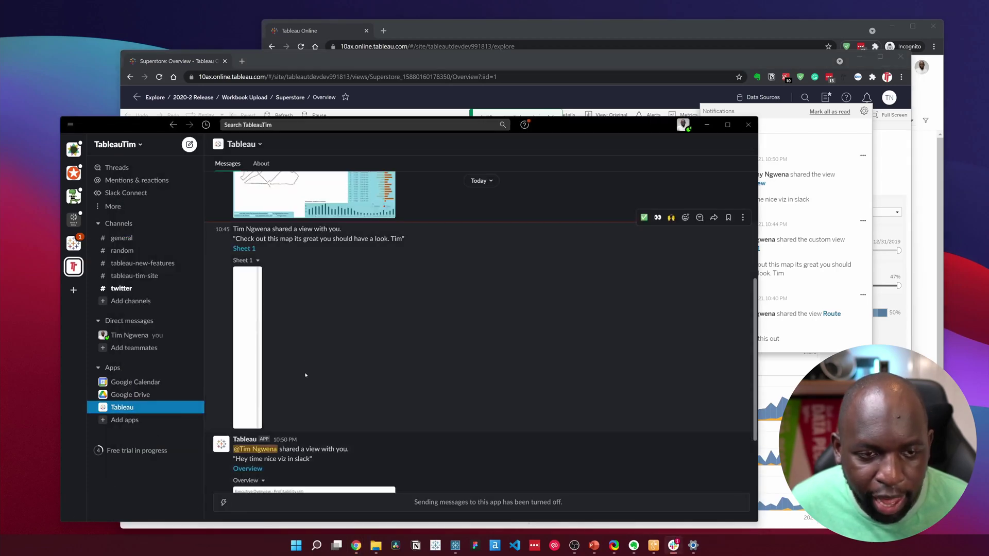
{"action": "scroll", "coordinate": [330, 343], "scroll_direction": "down", "scroll_amount": 3}
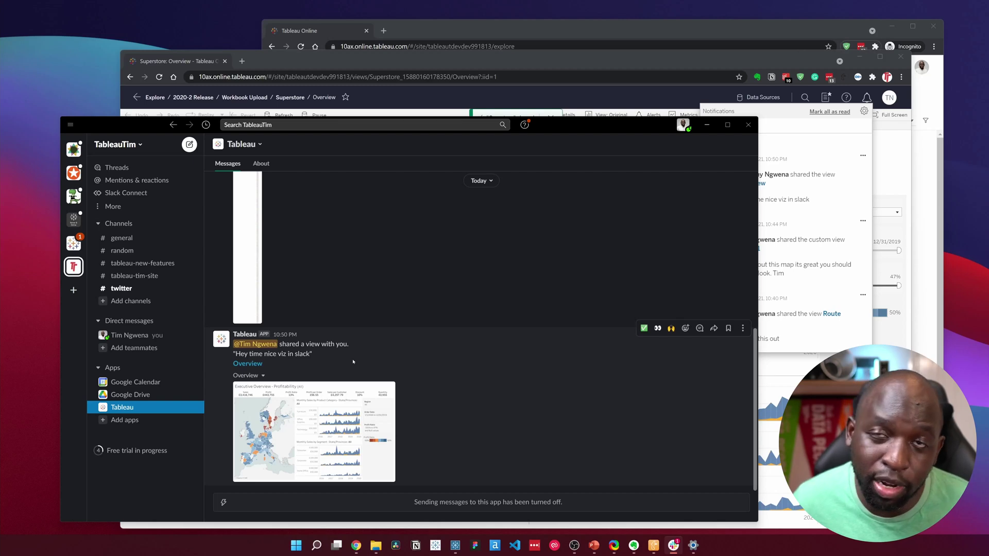
{"action": "left_click", "coordinate": [264, 394]}
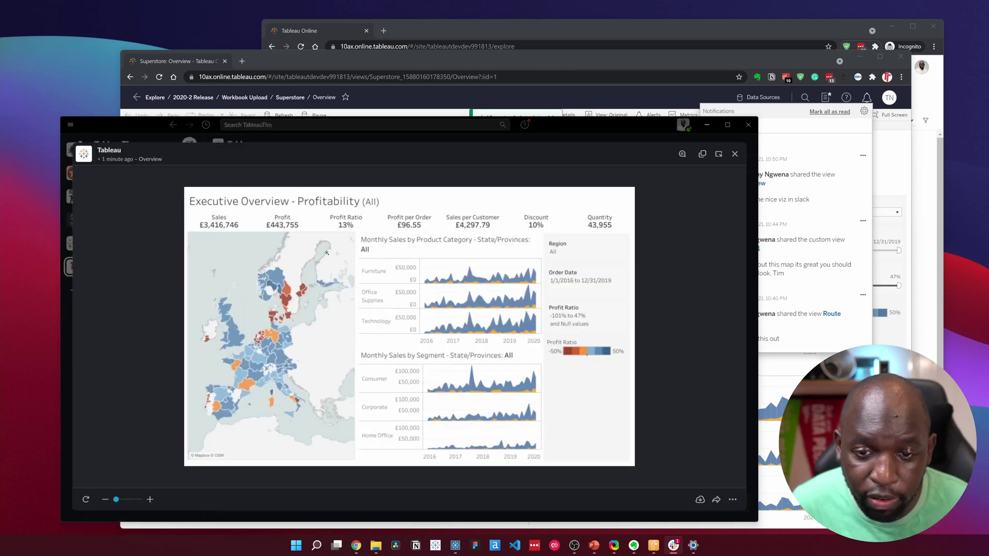
{"action": "left_click", "coordinate": [734, 154]}
Open the shared Overview view in the browser from Slack, then return to Slack
{"action": "left_click", "coordinate": [245, 363]}
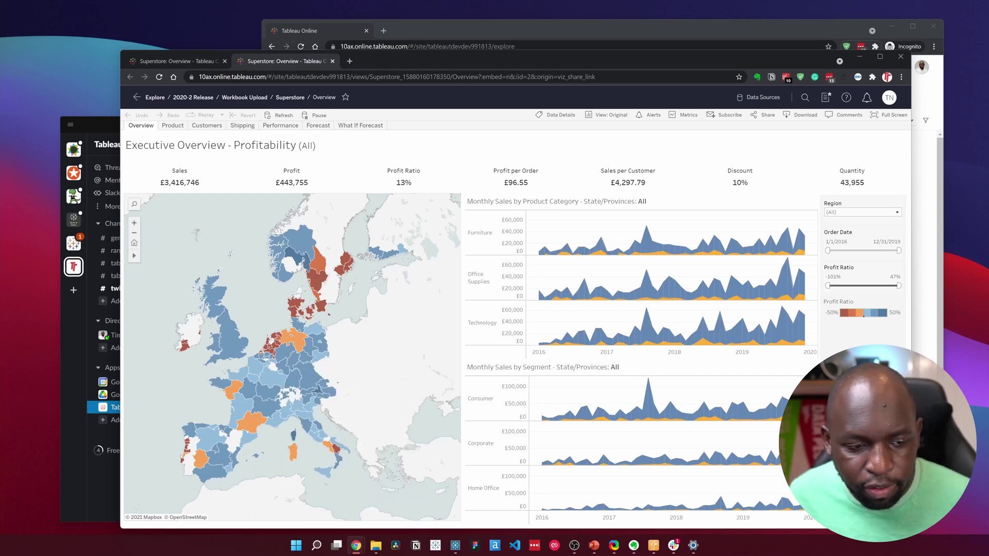
{"action": "key", "text": "alt+Tab"}
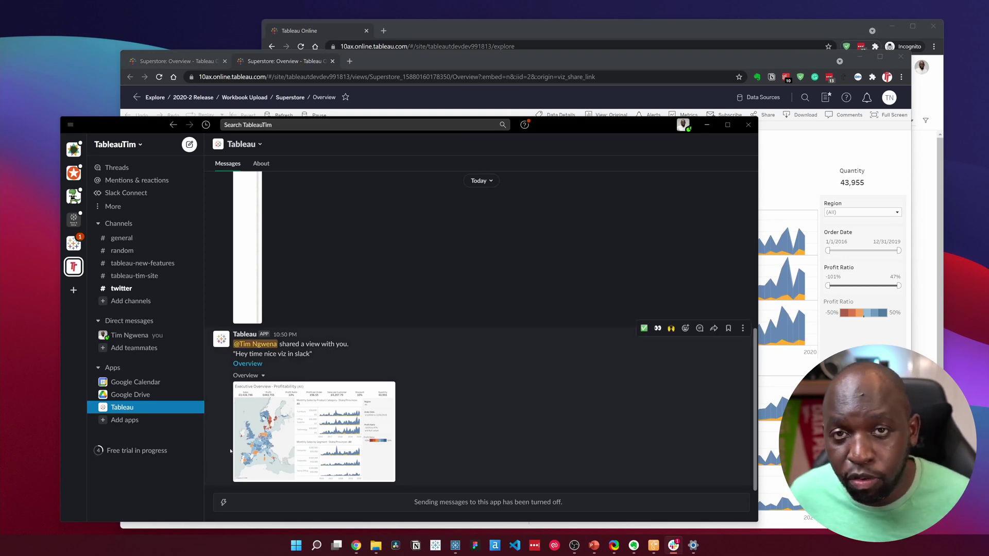
{"action": "scroll", "coordinate": [288, 412], "scroll_direction": "up", "scroll_amount": 10}
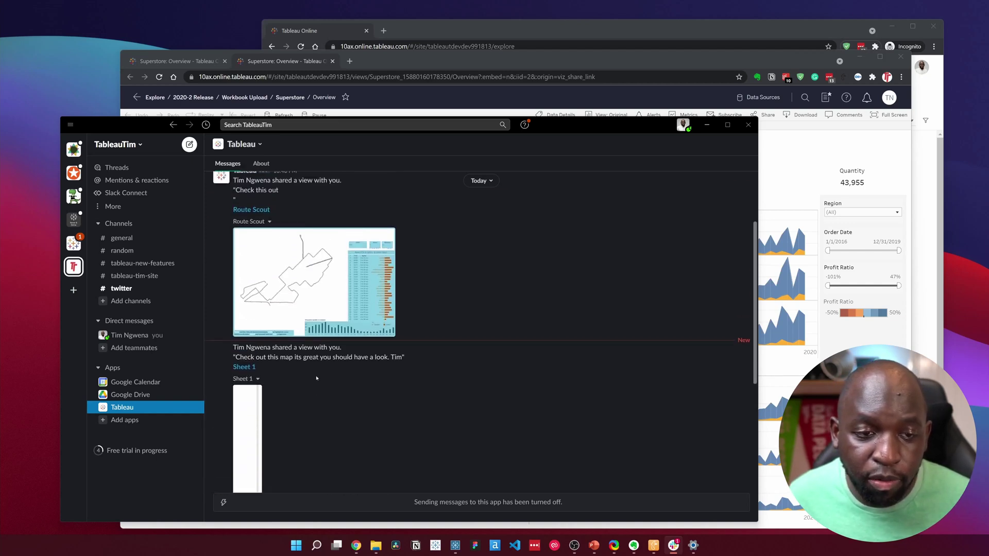
{"action": "scroll", "coordinate": [309, 381], "scroll_direction": "down", "scroll_amount": 5}
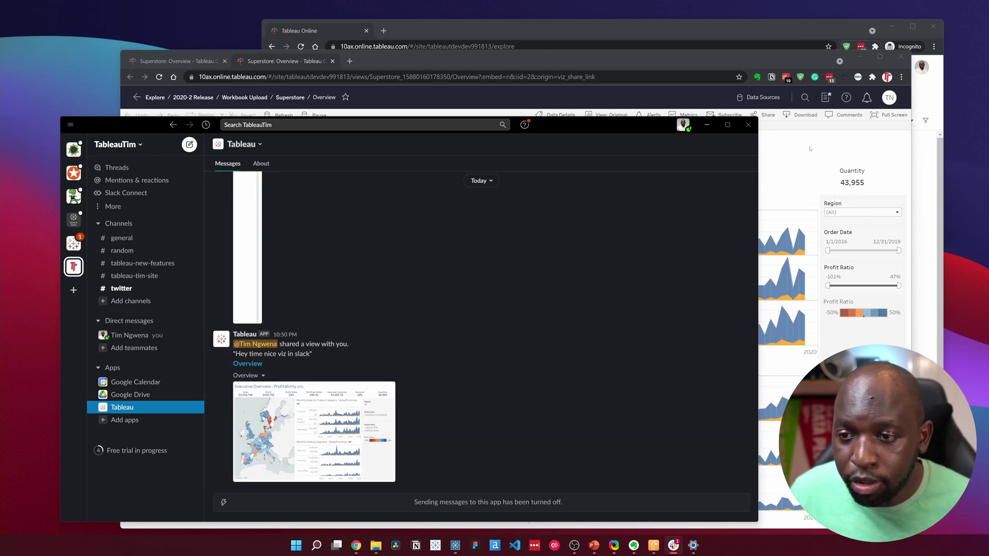
Post the mention comment 'testing to see if this is you in slack' with a view snapshot
{"action": "left_click", "coordinate": [780, 166]}
{"action": "left_click", "coordinate": [843, 116]}
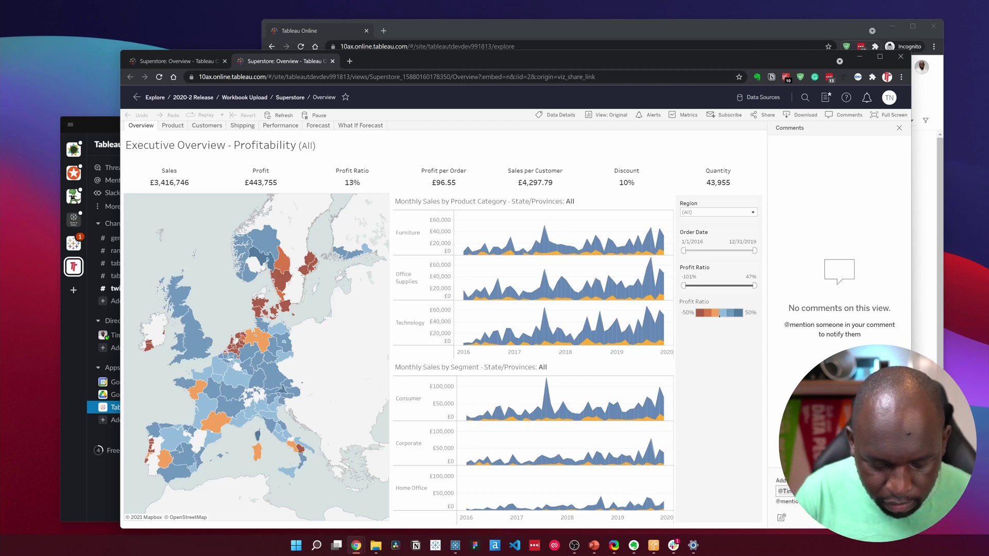
{"action": "type", "text": "in sla"}
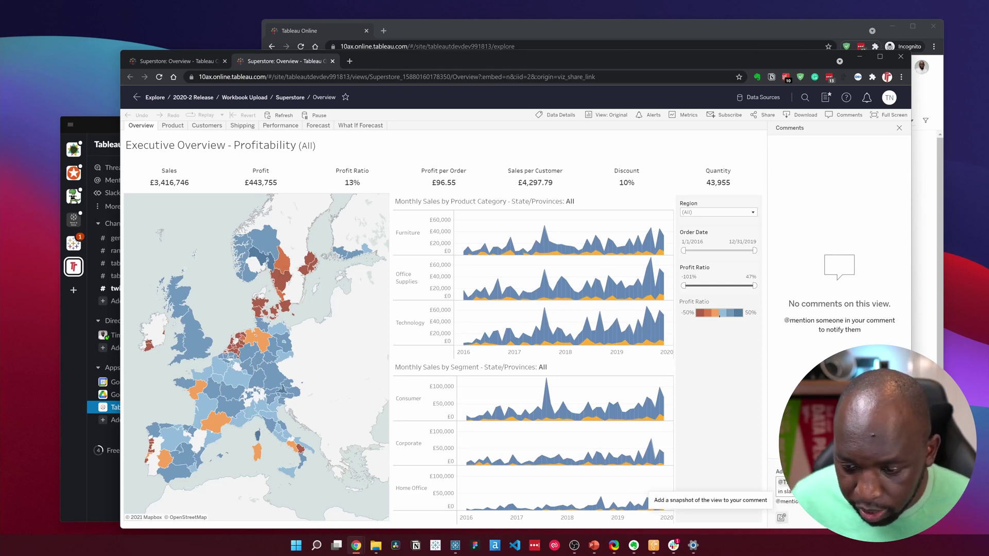
{"action": "left_click", "coordinate": [781, 517]}
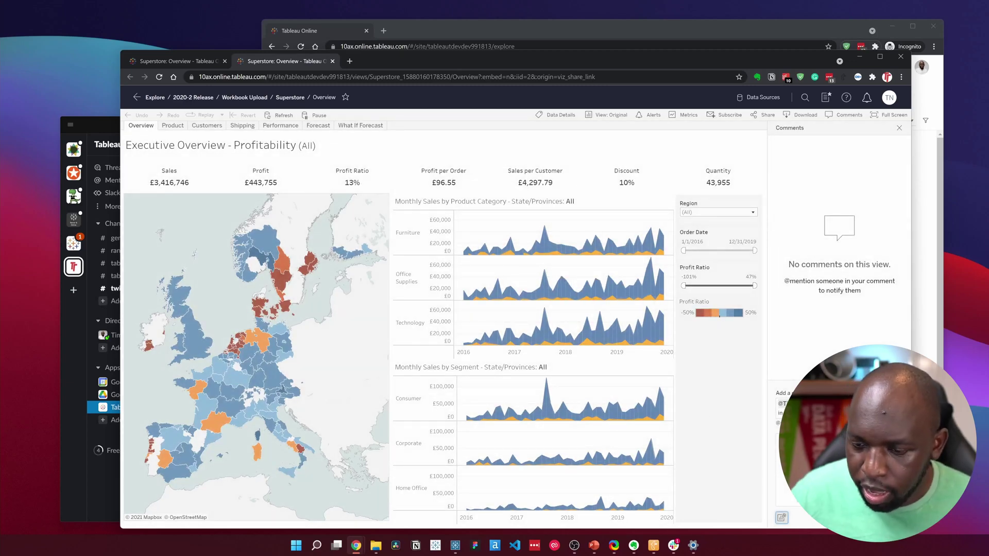
{"action": "left_click", "coordinate": [893, 517]}
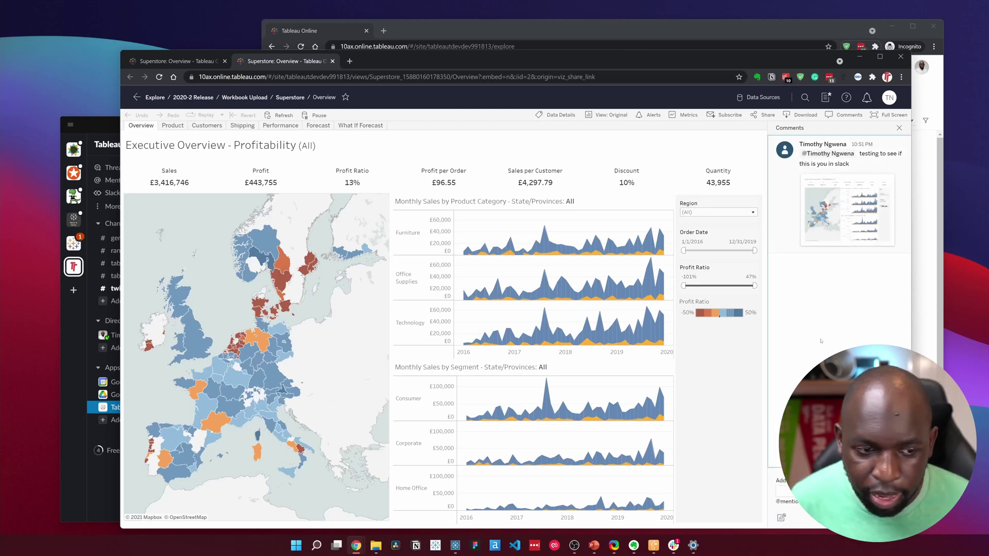
Open the Overview dashboard from the comment mention in Slack's Tableau messages
{"action": "left_click", "coordinate": [71, 465]}
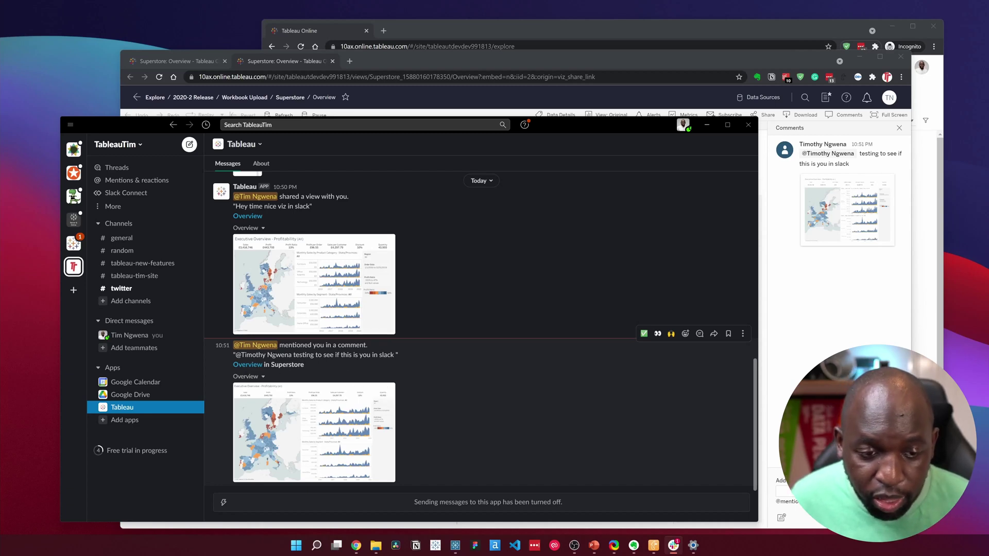
{"action": "left_click", "coordinate": [253, 365]}
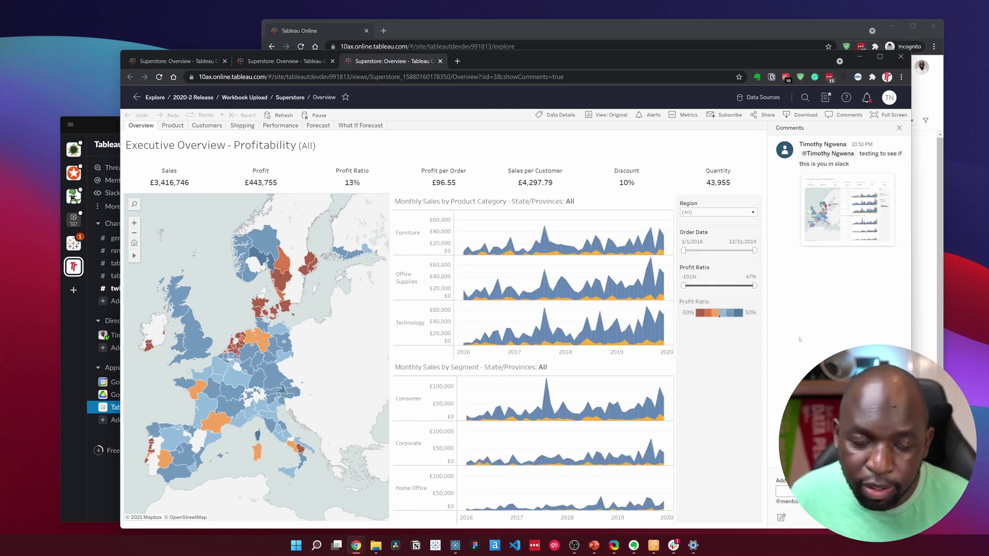
Mark all notifications as read in the Notifications panel, then close it
{"action": "left_click", "coordinate": [868, 96]}
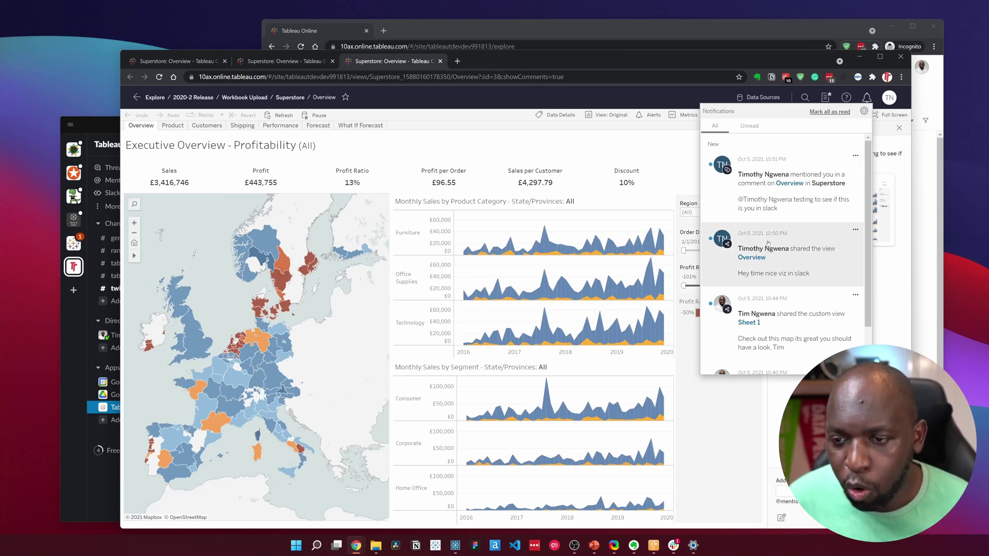
{"action": "scroll", "coordinate": [775, 239], "scroll_direction": "down", "scroll_amount": 2}
{"action": "scroll", "coordinate": [778, 216], "scroll_direction": "up", "scroll_amount": 2}
{"action": "left_click", "coordinate": [829, 112]}
{"action": "left_click", "coordinate": [867, 98]}
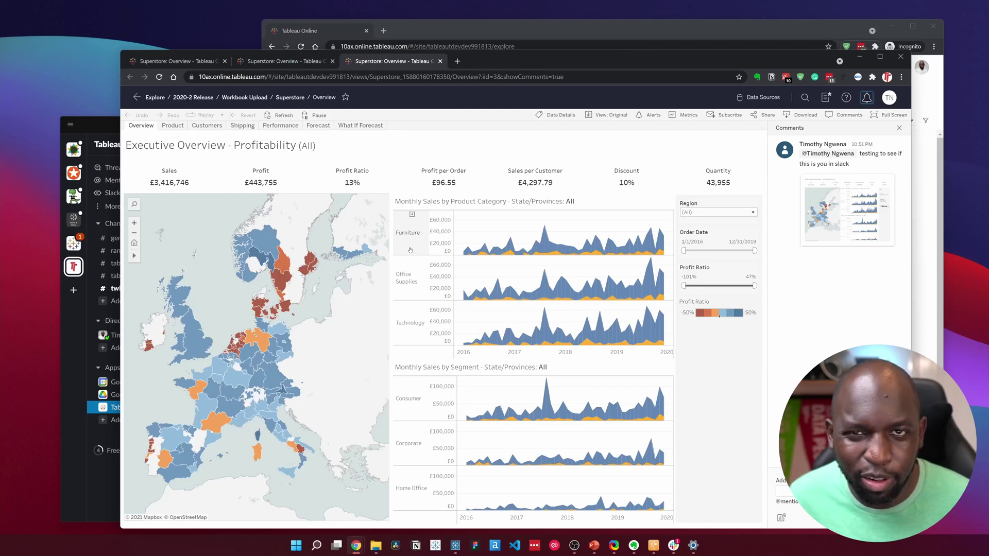
Go from the site home page to the All Workbooks list in Explore
{"action": "left_click", "coordinate": [193, 97]}
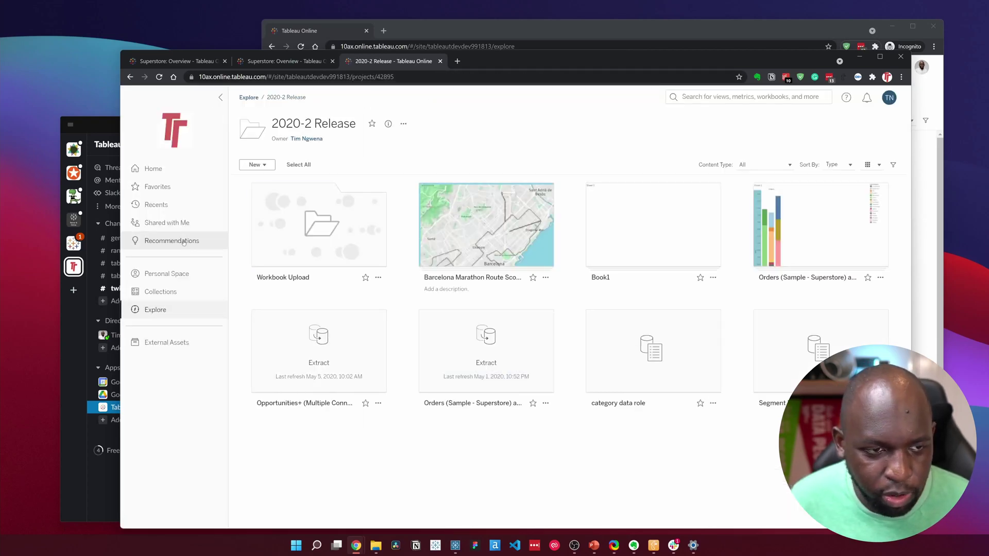
{"action": "left_click", "coordinate": [154, 169]}
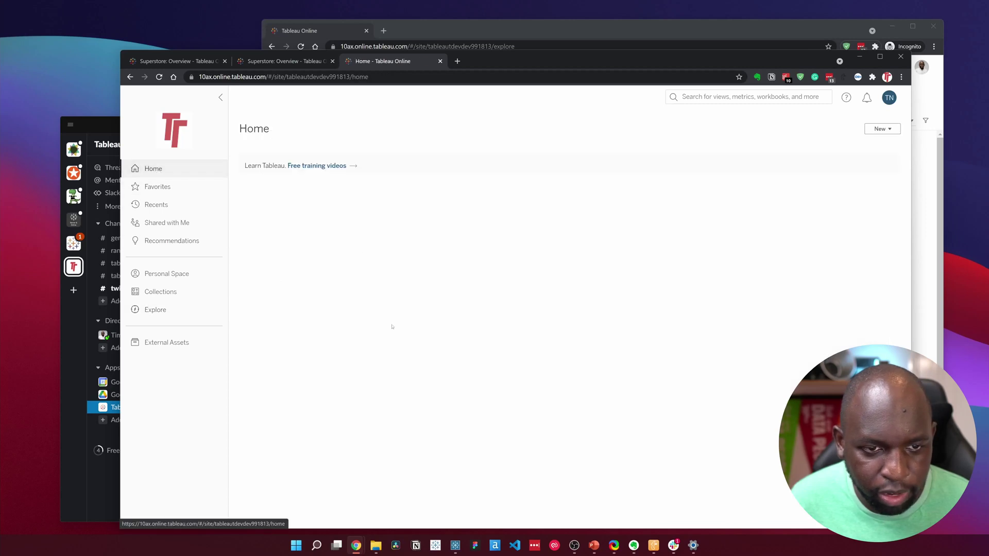
{"action": "left_click", "coordinate": [168, 310]}
{"action": "mouse_move", "coordinate": [353, 216]}
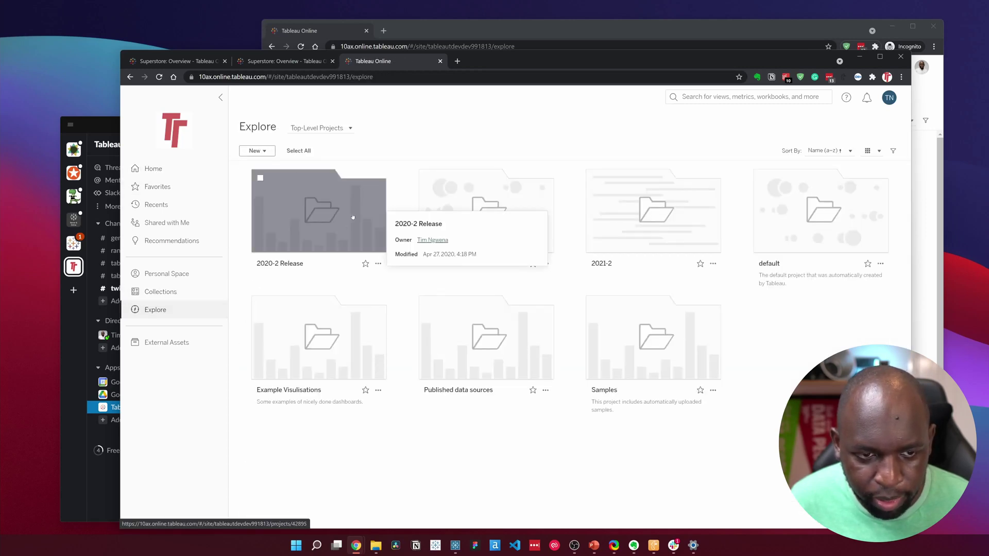
{"action": "left_click", "coordinate": [319, 128]}
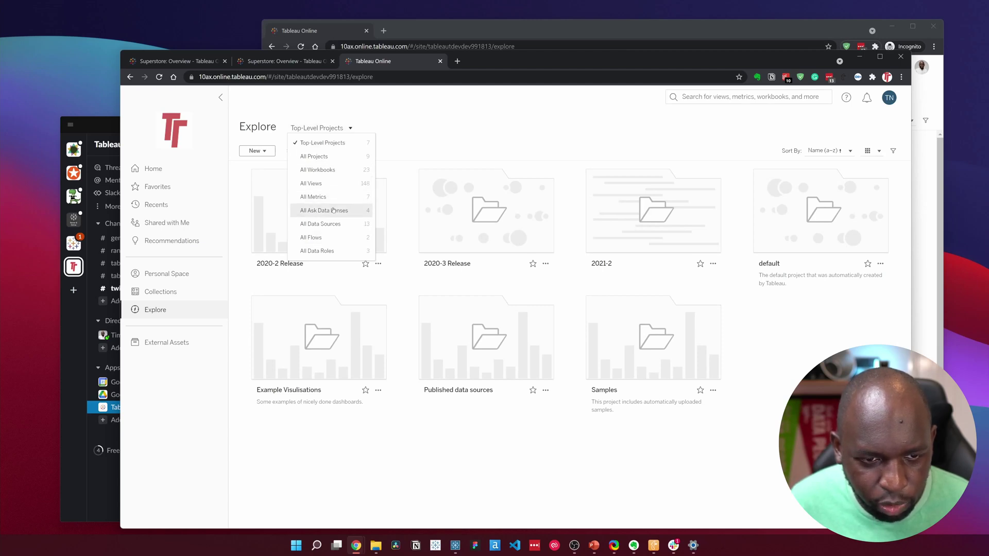
{"action": "left_click", "coordinate": [330, 170]}
{"action": "scroll", "coordinate": [464, 391], "scroll_direction": "down", "scroll_amount": 3}
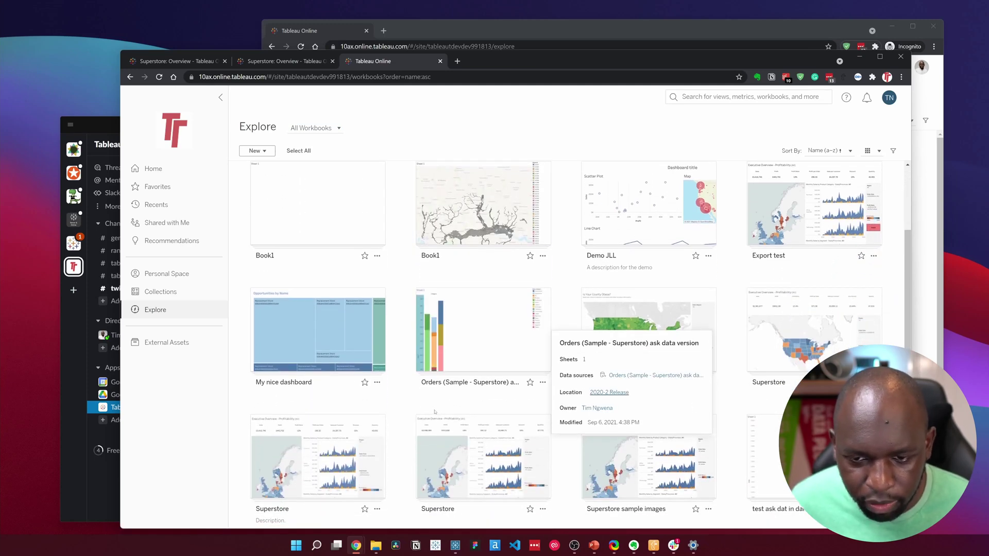
{"action": "scroll", "coordinate": [435, 412], "scroll_direction": "down", "scroll_amount": 3}
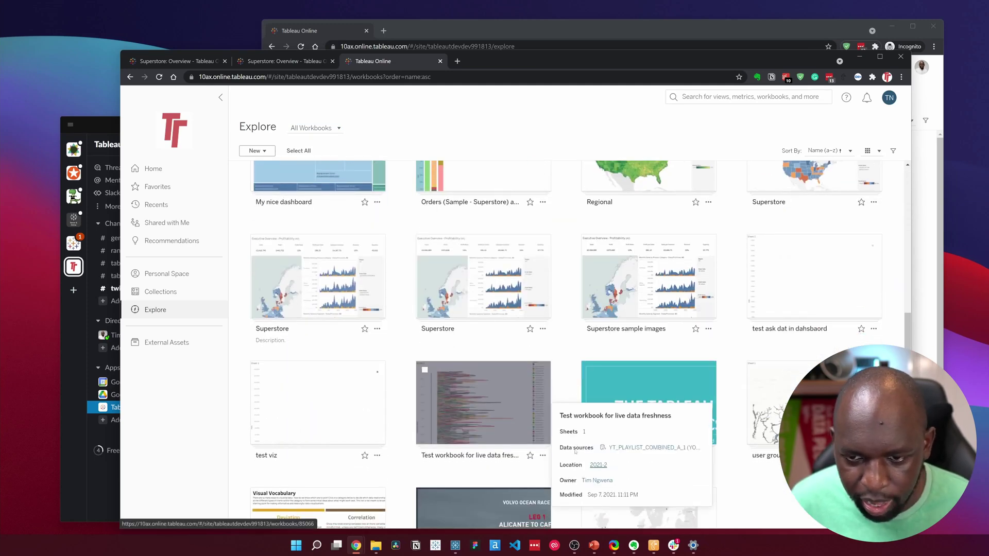
Open the 2021-2 Superstore Performance view and select the Technology sales axis
{"action": "left_click", "coordinate": [484, 278]}
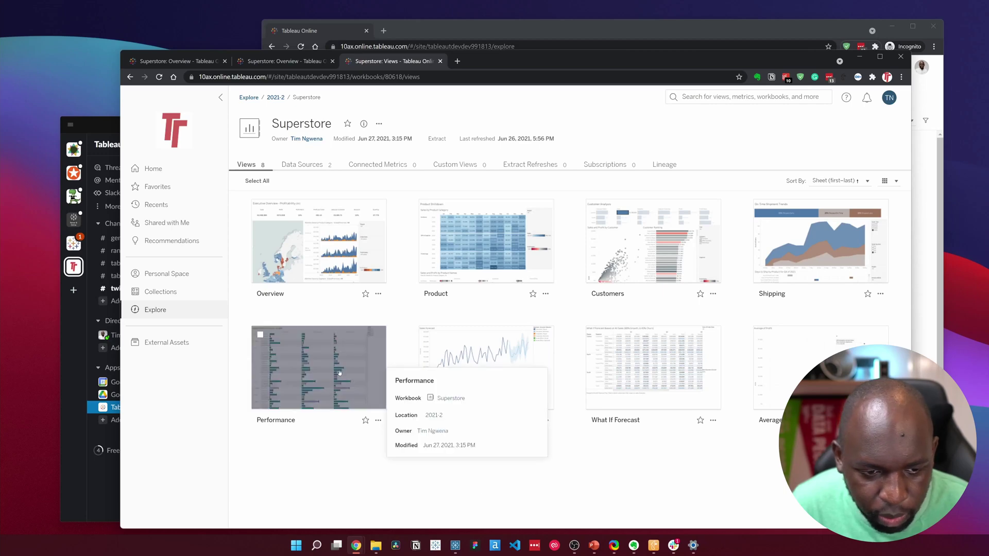
{"action": "left_click", "coordinate": [317, 365]}
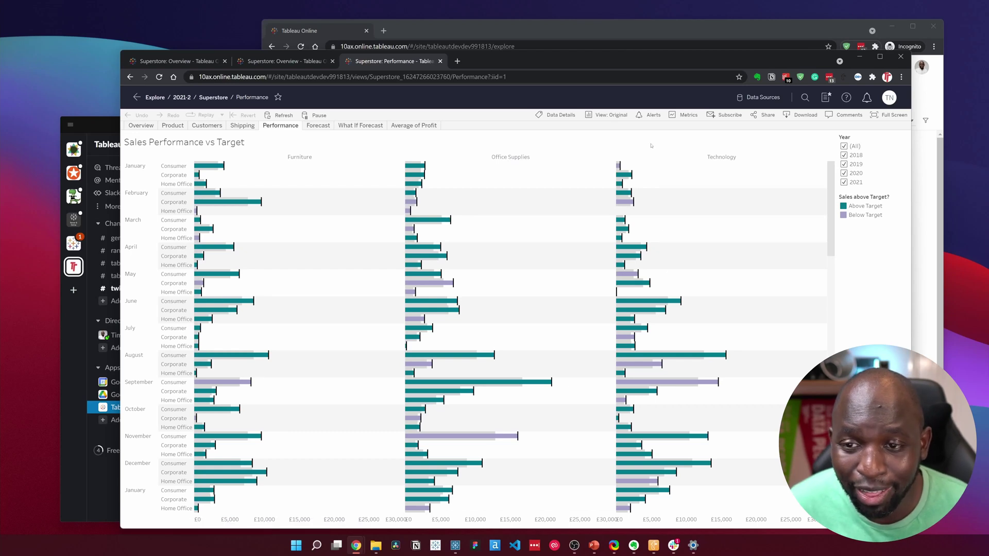
{"action": "left_click_drag", "start_coordinate": [734, 520], "coordinate": [738, 520]}
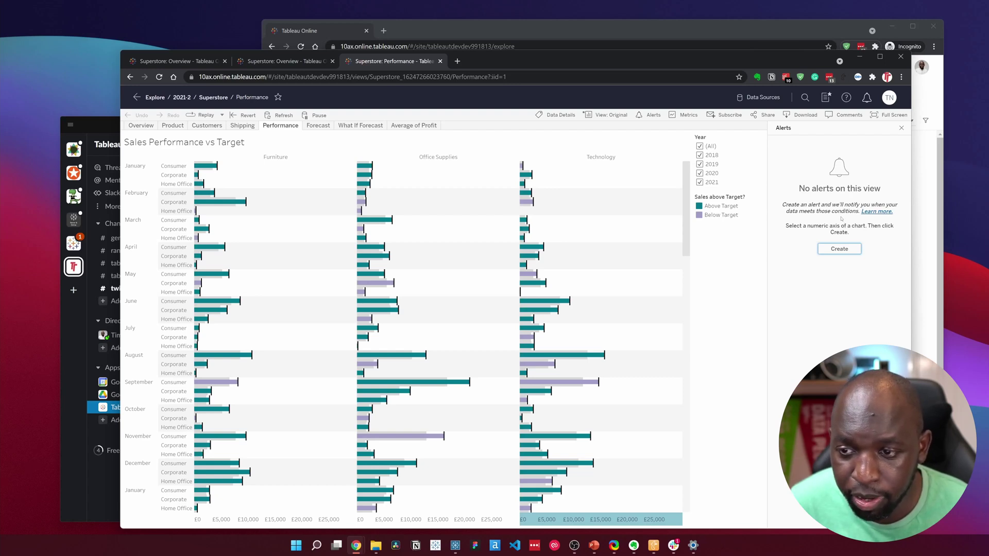
Start an alert with subject 'Data alert - Performance testing in slack', sent hourly at most
{"action": "left_click", "coordinate": [839, 248]}
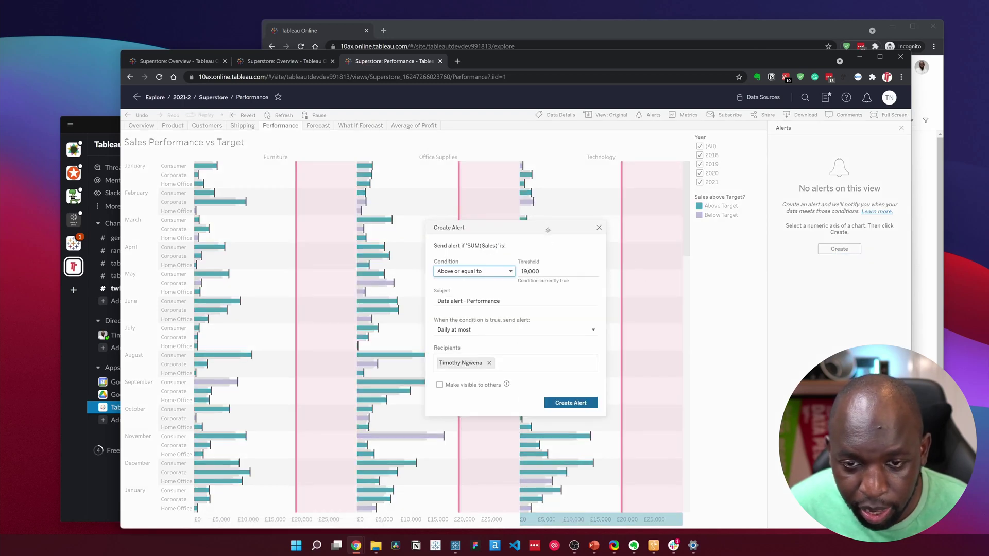
{"action": "left_click_drag", "start_coordinate": [547, 229], "coordinate": [382, 149]}
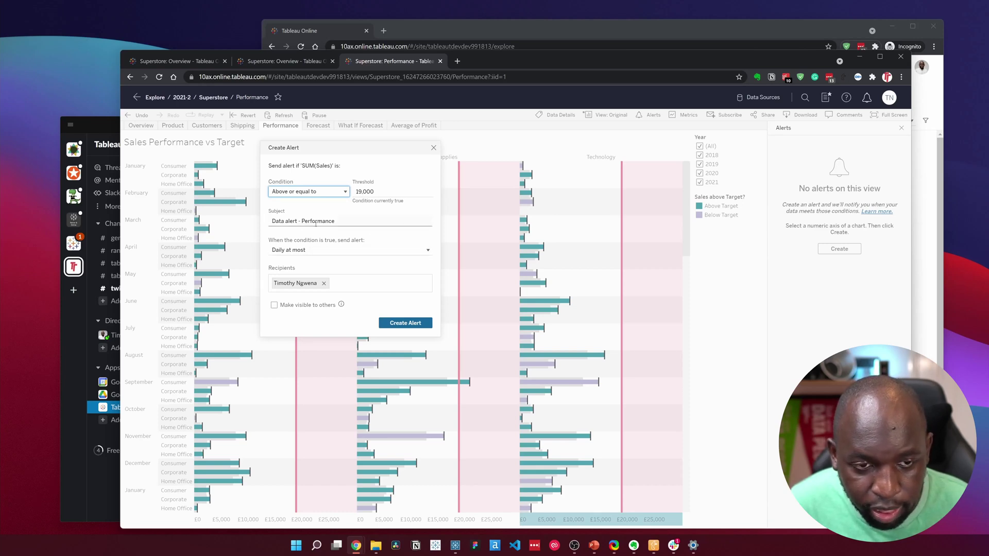
{"action": "left_click", "coordinate": [345, 219]}
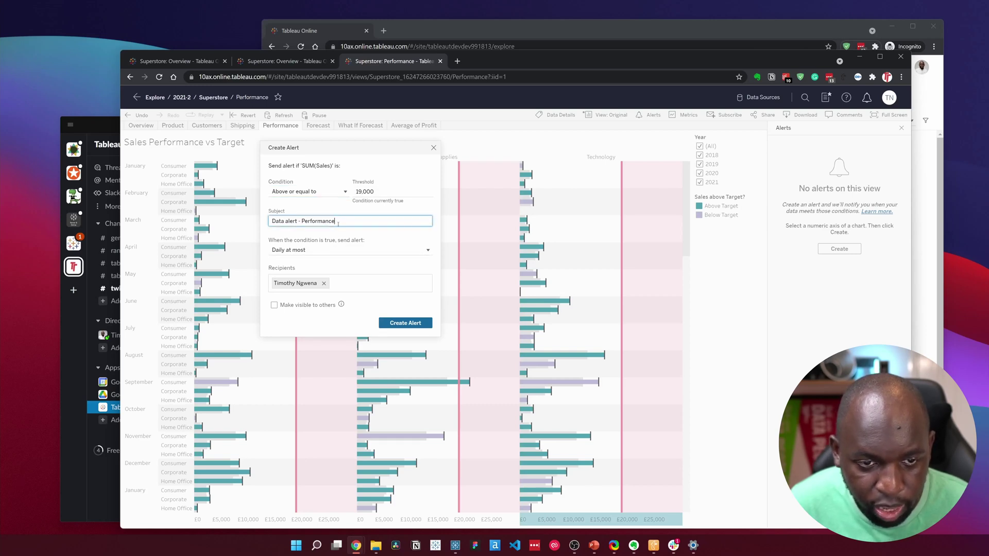
{"action": "type", "text": "testing in slack"}
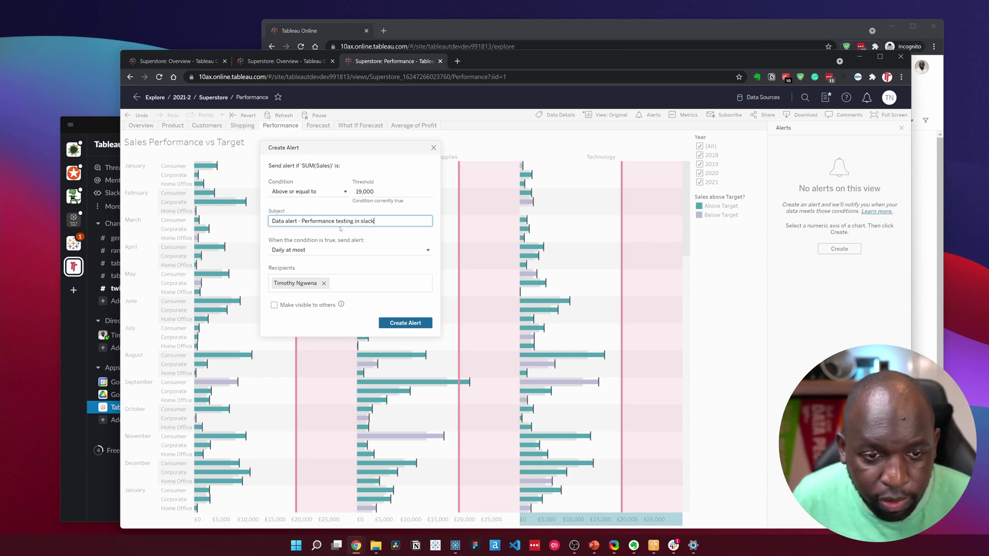
{"action": "left_click", "coordinate": [312, 250]}
{"action": "left_click", "coordinate": [313, 250]}
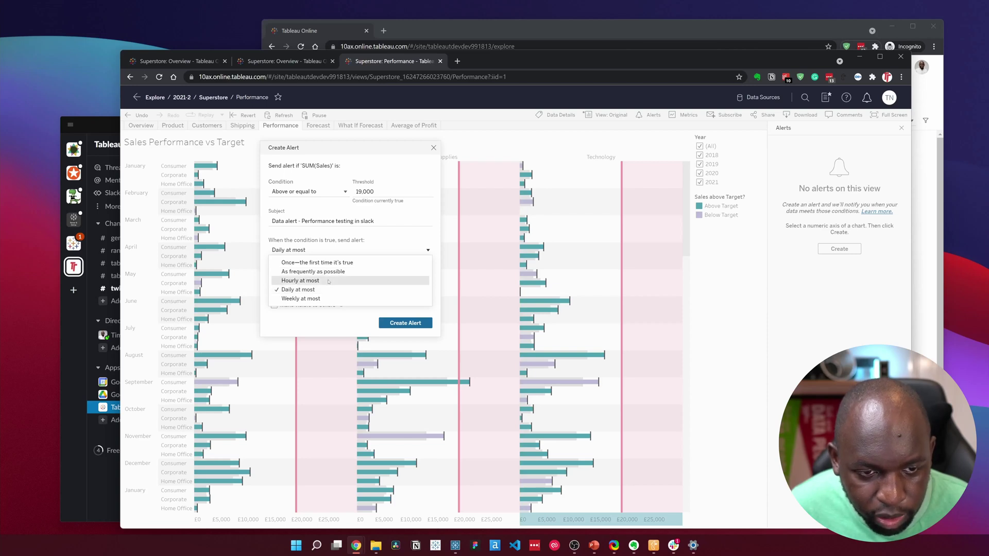
{"action": "left_click", "coordinate": [328, 281]}
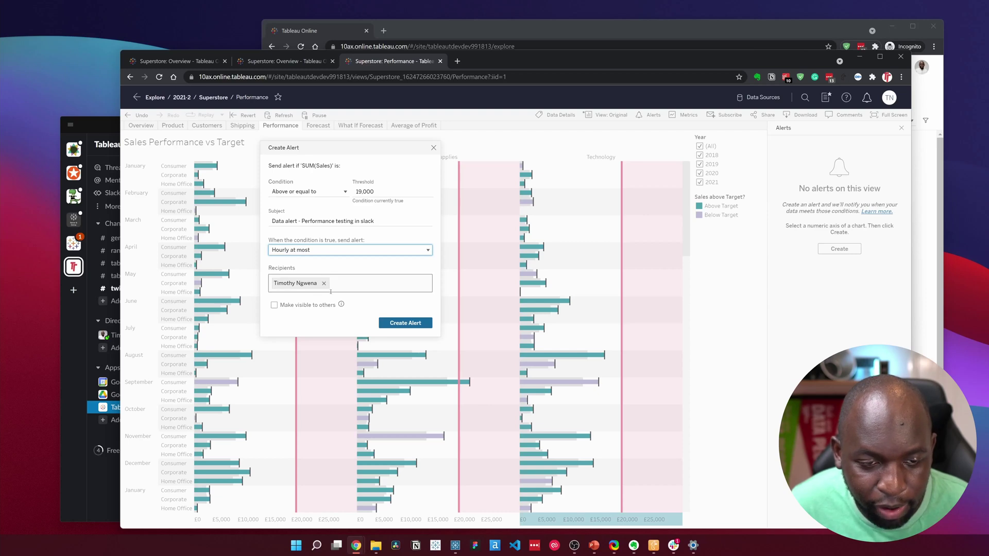
Re-add the alert recipient, make the alert visible to others, and save it
{"action": "left_click", "coordinate": [333, 283]}
{"action": "left_click", "coordinate": [324, 283]}
{"action": "type", "text": "tim"}
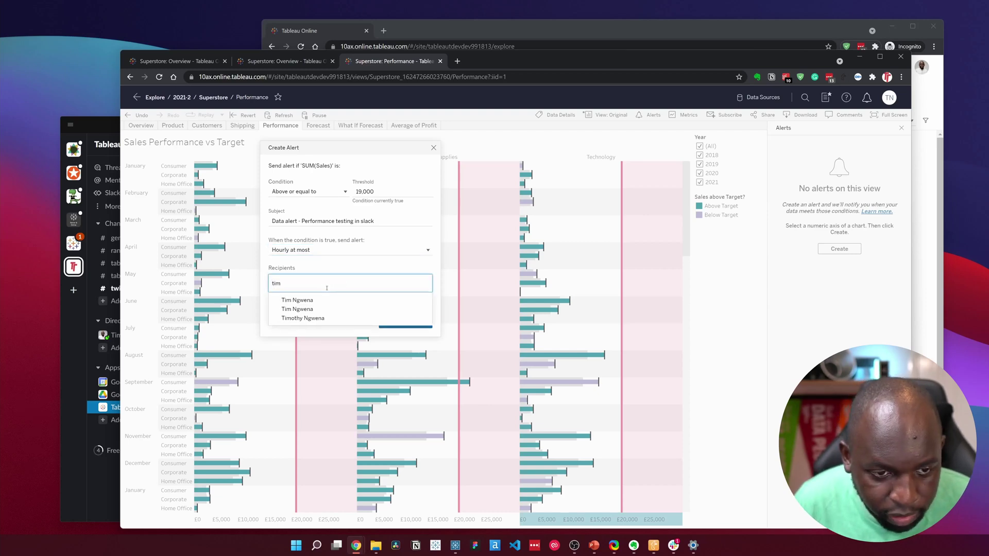
{"action": "left_click", "coordinate": [320, 318]}
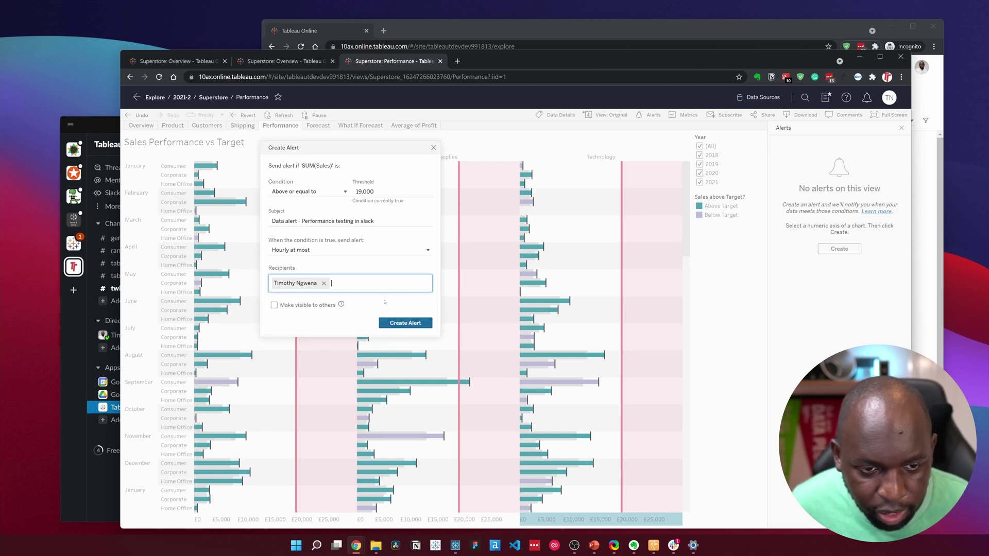
{"action": "left_click", "coordinate": [304, 317]}
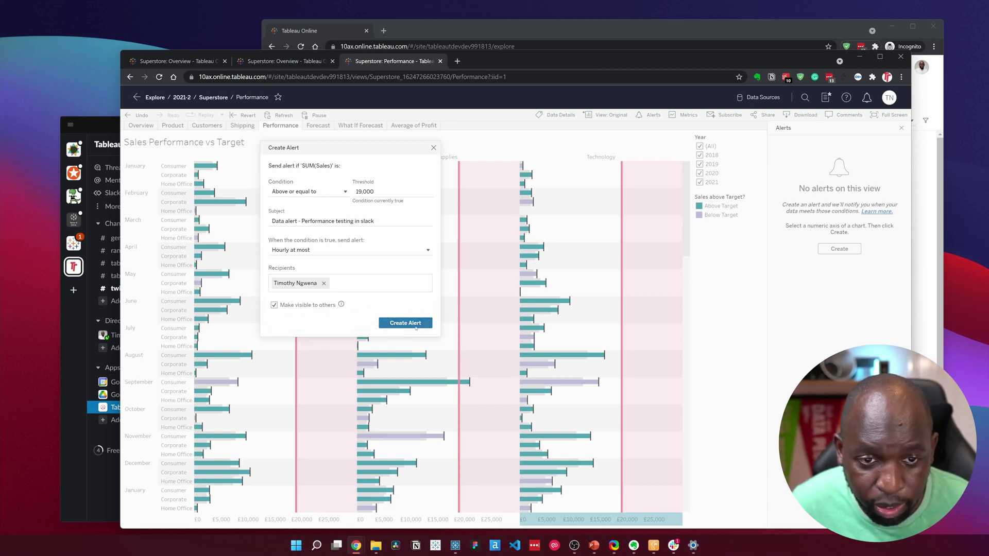
{"action": "left_click", "coordinate": [414, 321]}
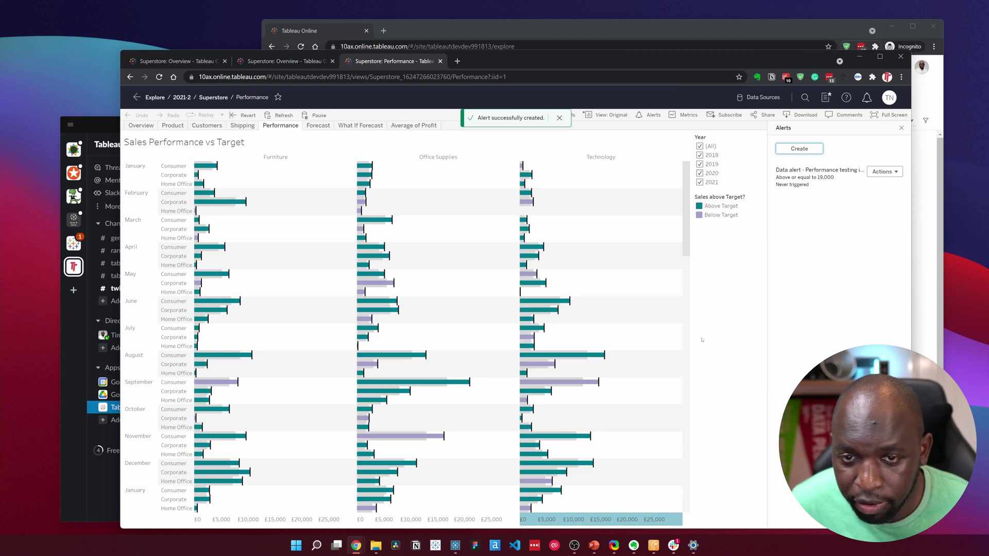
Review the Performance testing alert's actions and Alert Overview, then go back to alerts
{"action": "left_click", "coordinate": [886, 173]}
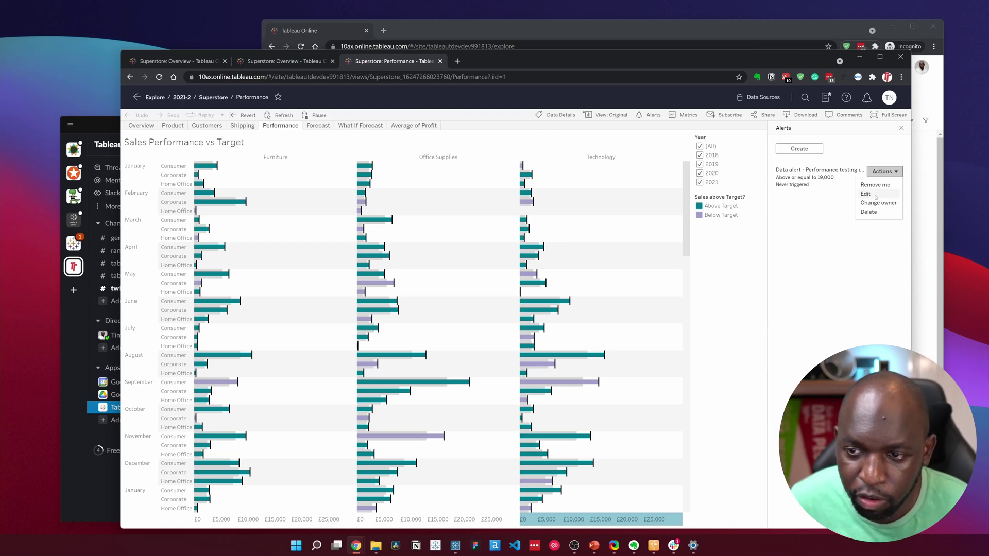
{"action": "left_click", "coordinate": [804, 278]}
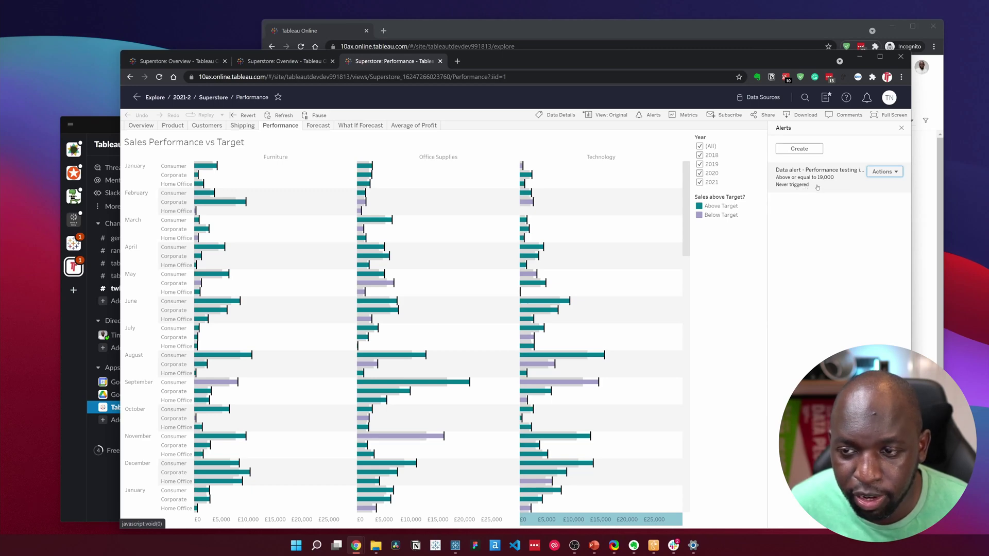
{"action": "left_click", "coordinate": [878, 187]}
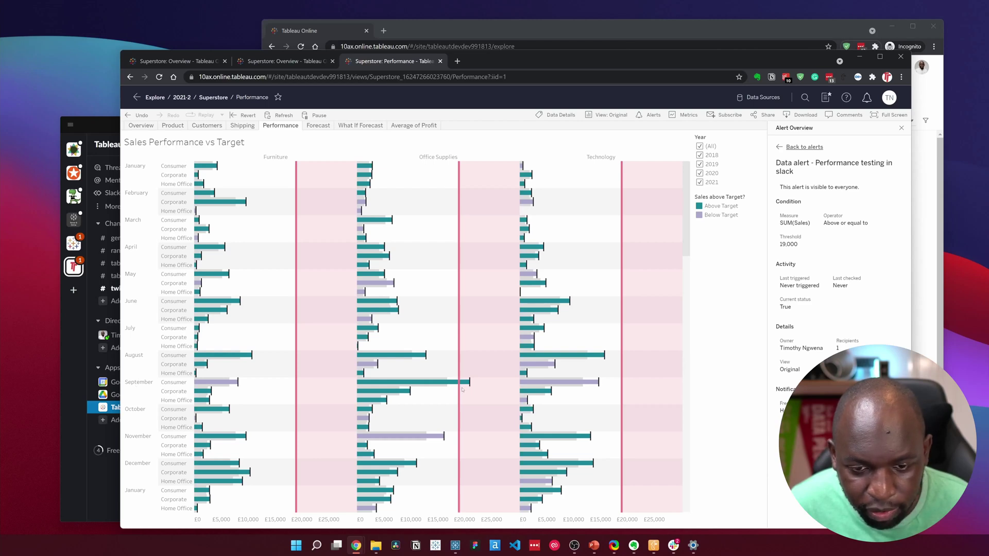
{"action": "left_click", "coordinate": [816, 148]}
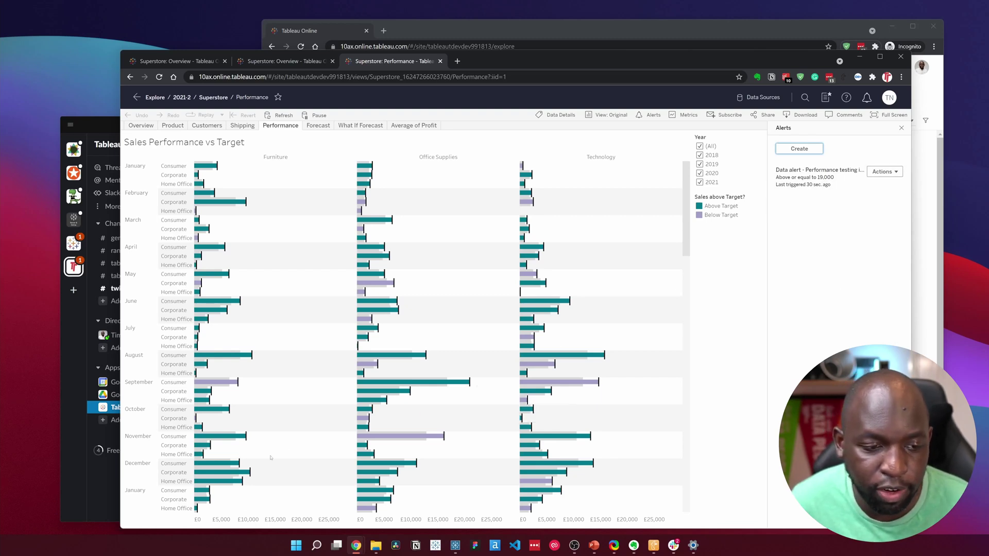
In Slack, inspect the Performance alert snapshot at 100% zoom, then fit it and close the viewer
{"action": "key", "text": "alt+Tab"}
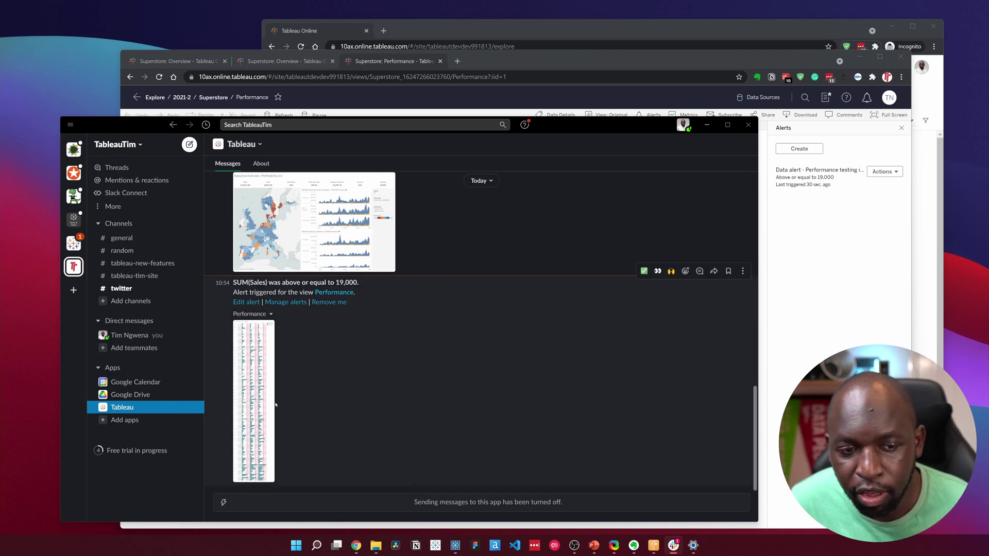
{"action": "mouse_move", "coordinate": [263, 342]}
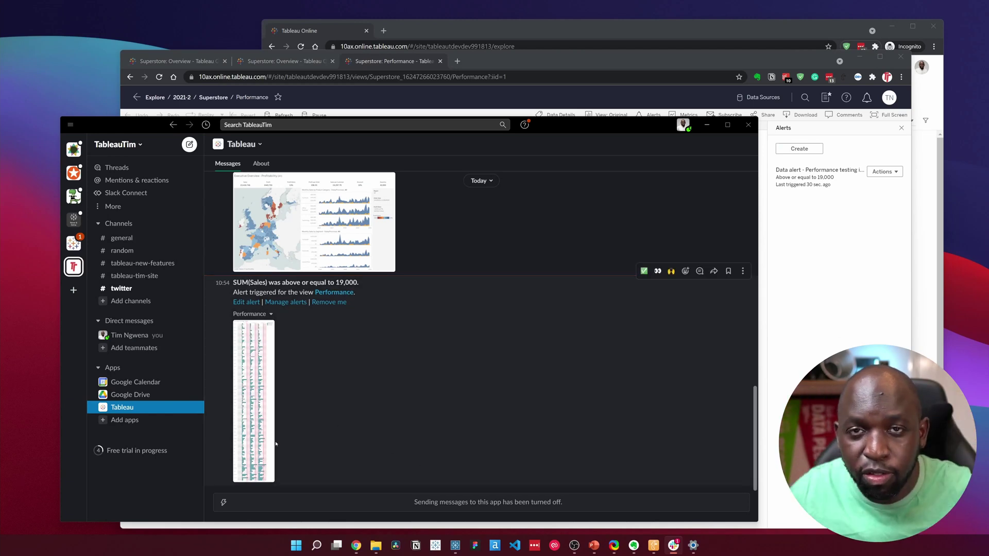
{"action": "left_click", "coordinate": [255, 362]}
{"action": "left_click", "coordinate": [392, 230]}
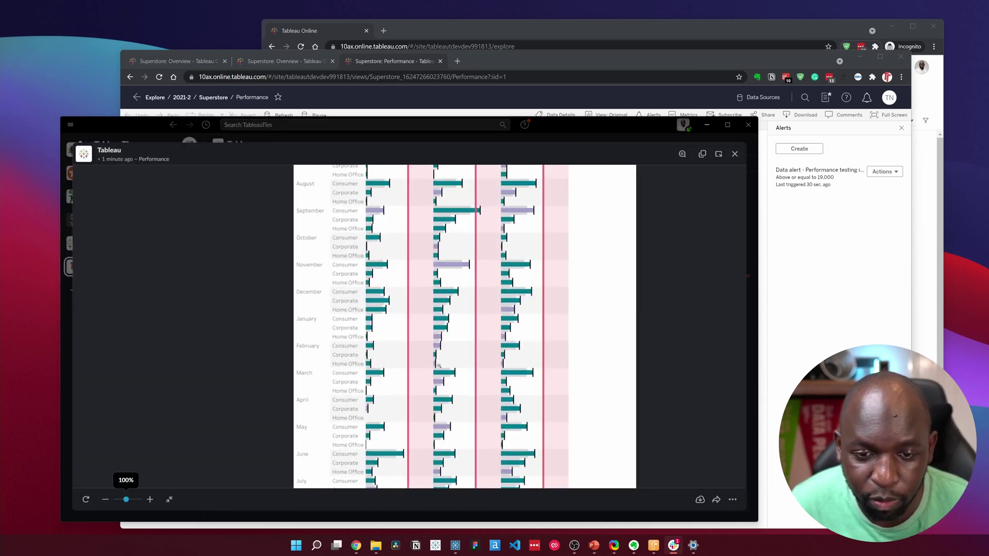
{"action": "scroll", "coordinate": [439, 383], "scroll_direction": "down", "scroll_amount": 10}
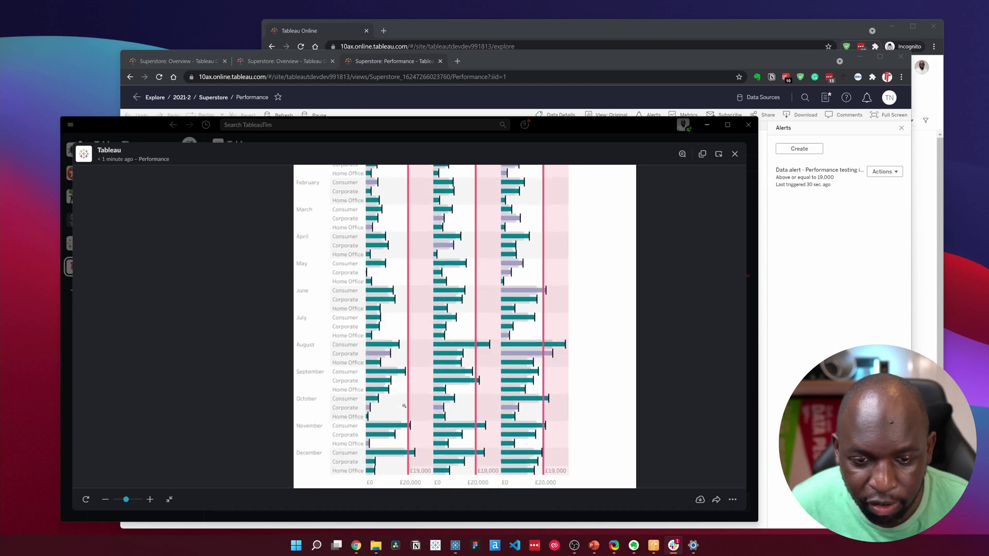
{"action": "scroll", "coordinate": [403, 406], "scroll_direction": "up", "scroll_amount": 15}
{"action": "scroll", "coordinate": [429, 352], "scroll_direction": "down", "scroll_amount": 5}
{"action": "scroll", "coordinate": [429, 352], "scroll_direction": "down", "scroll_amount": 5}
{"action": "left_click", "coordinate": [456, 305]}
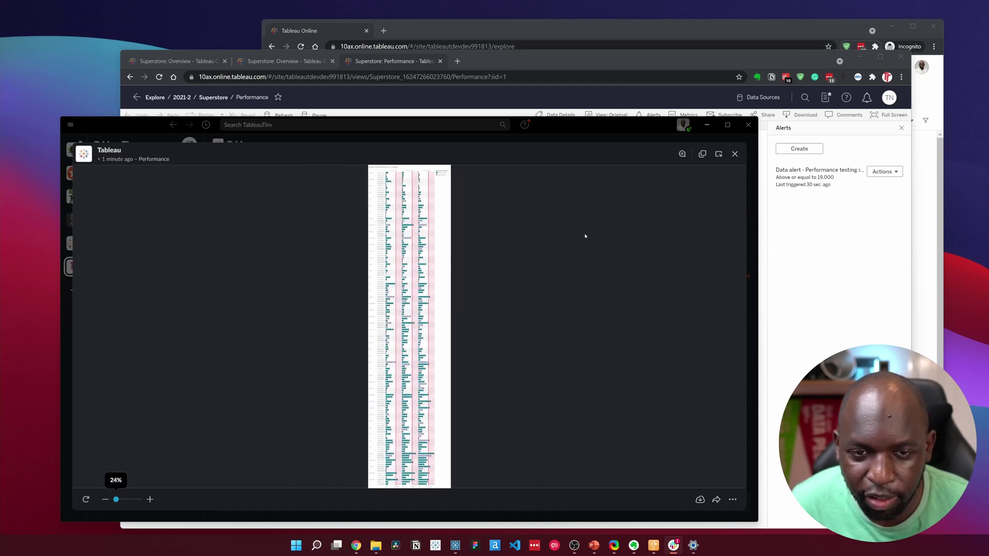
{"action": "left_click", "coordinate": [734, 154]}
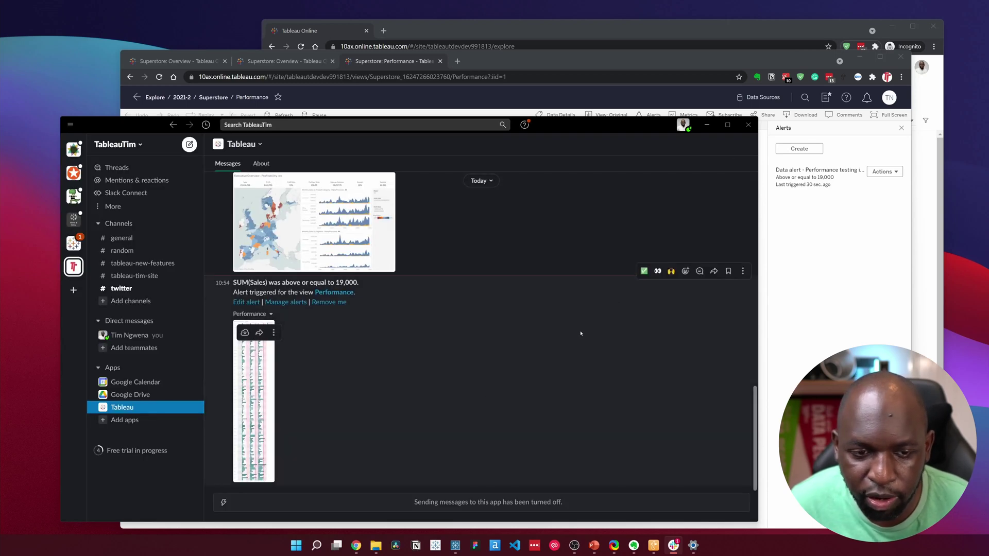
Open the Performance view from the Slack alert, then bring up the alert's 19,000 threshold, hourly settings
{"action": "left_click", "coordinate": [341, 297]}
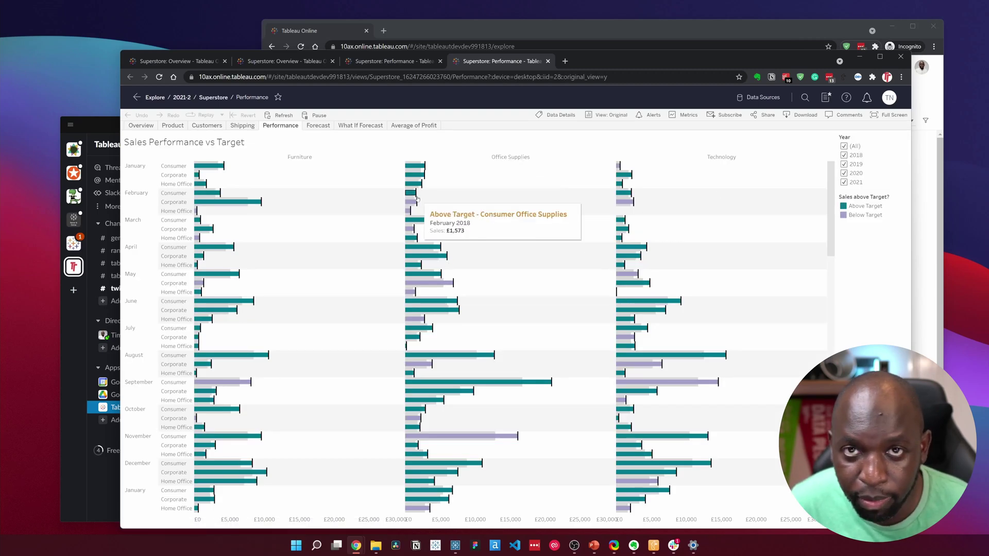
{"action": "left_click", "coordinate": [67, 512]}
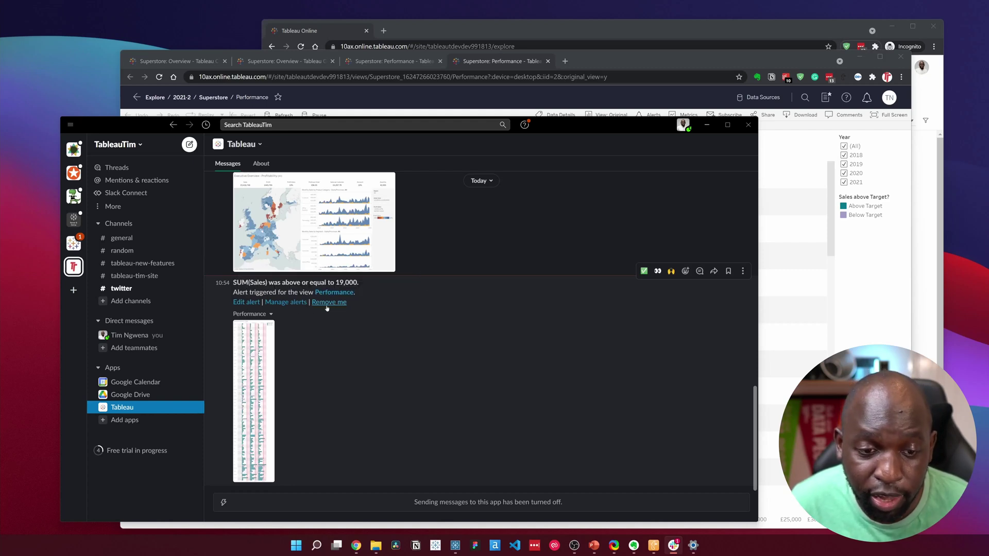
{"action": "left_click", "coordinate": [246, 302]}
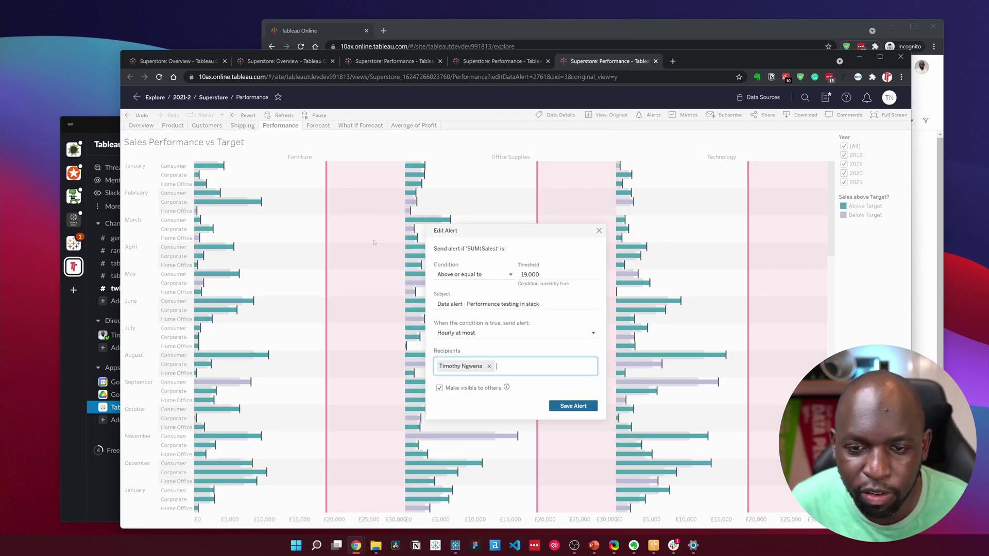
Close the Edit Alert dialog unchanged and open Manage alerts from the Slack message
{"action": "left_click", "coordinate": [599, 231]}
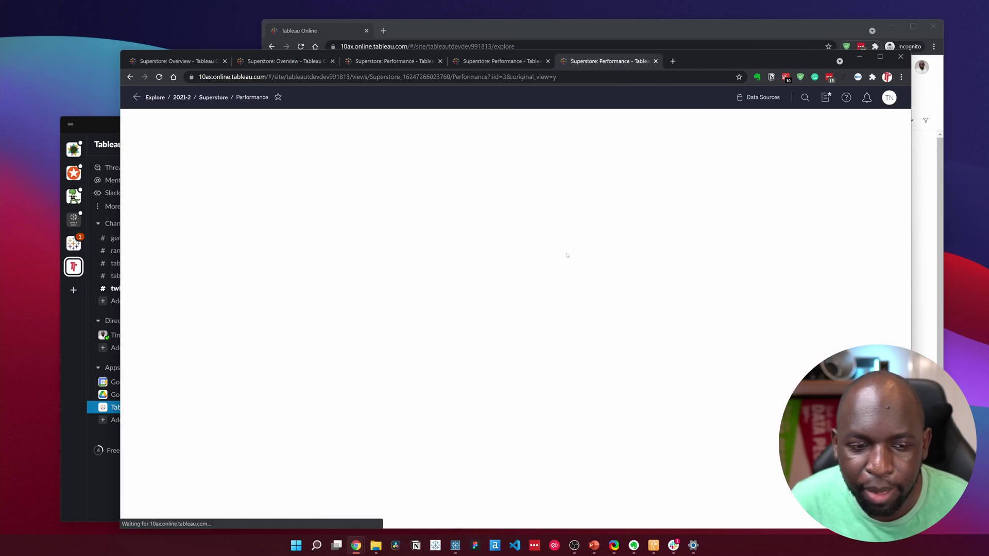
{"action": "left_click", "coordinate": [111, 484]}
{"action": "left_click", "coordinate": [300, 302]}
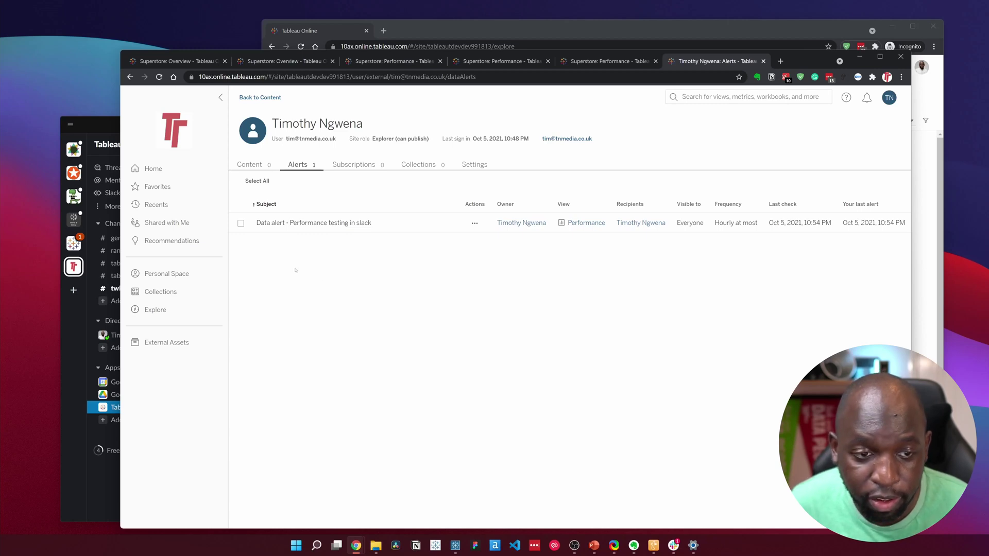
Delete the 'Data alert - Performance testing in slack' alert, close the extra tab, and return to Slack
{"action": "left_click", "coordinate": [241, 223]}
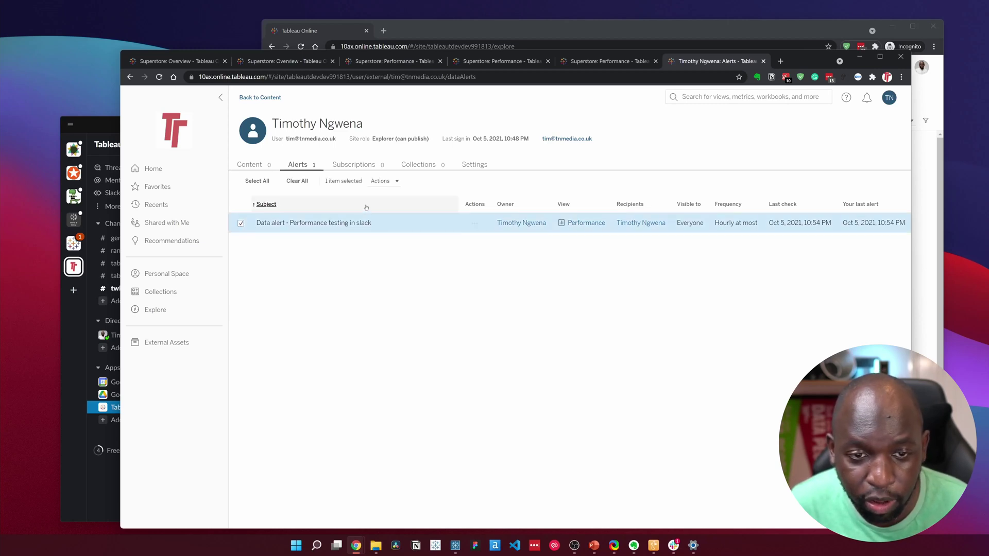
{"action": "left_click", "coordinate": [392, 182]}
{"action": "left_click", "coordinate": [390, 248]}
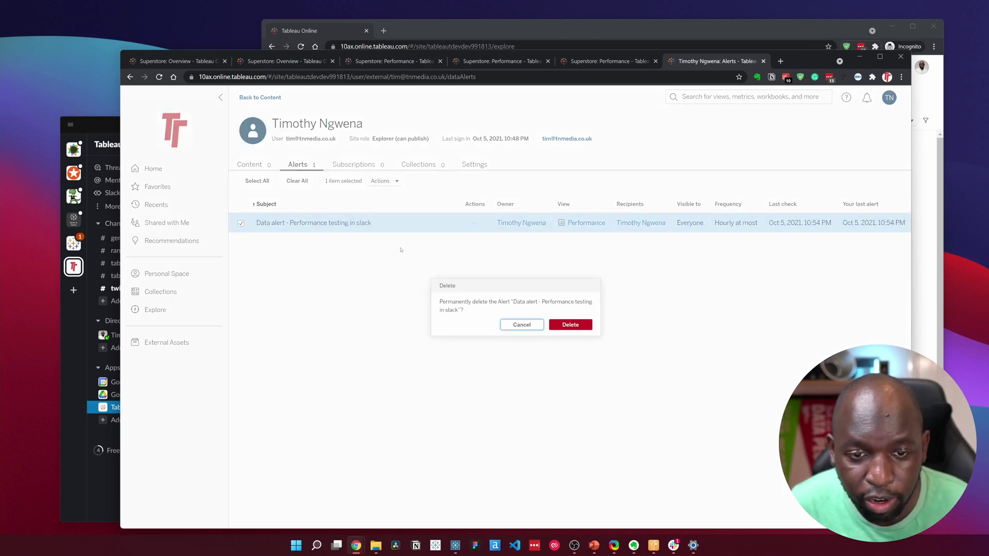
{"action": "left_click", "coordinate": [571, 324]}
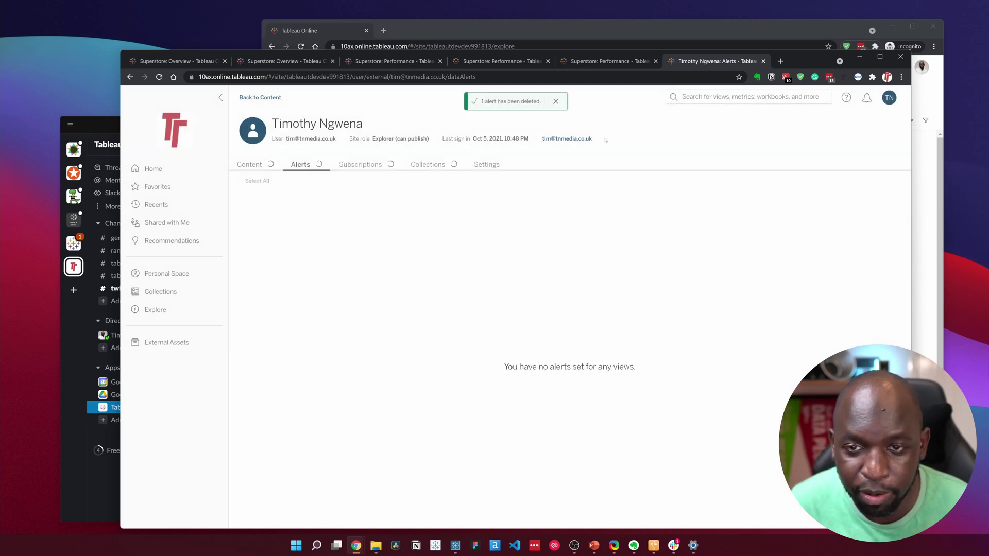
{"action": "left_click", "coordinate": [656, 62]}
{"action": "left_click", "coordinate": [102, 485]}
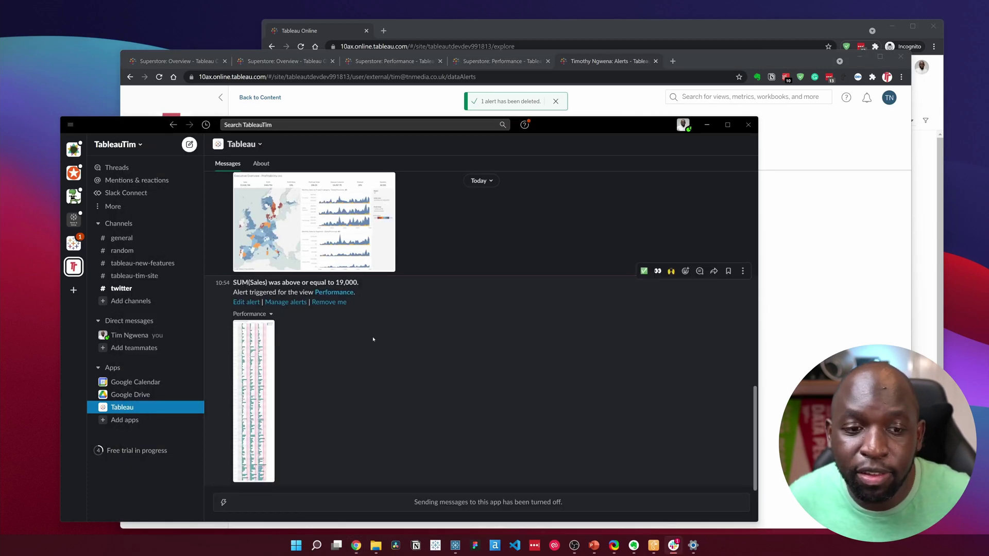
Scroll up through the Tableau app's earlier notifications in Slack
{"action": "scroll", "coordinate": [450, 286], "scroll_direction": "up", "scroll_amount": 5}
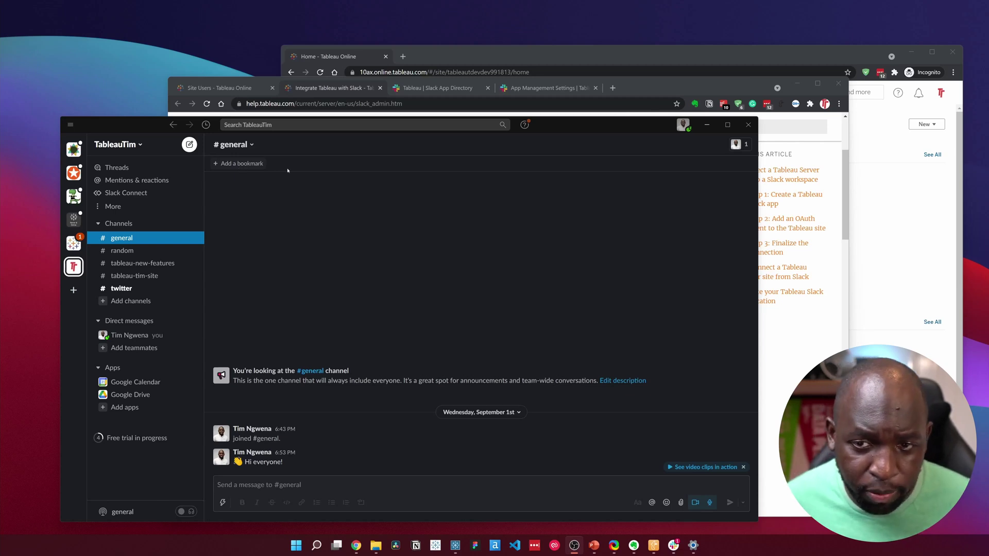
Bring the browser forward and check the Site Users list, then return to the help article
{"action": "left_click", "coordinate": [683, 87]}
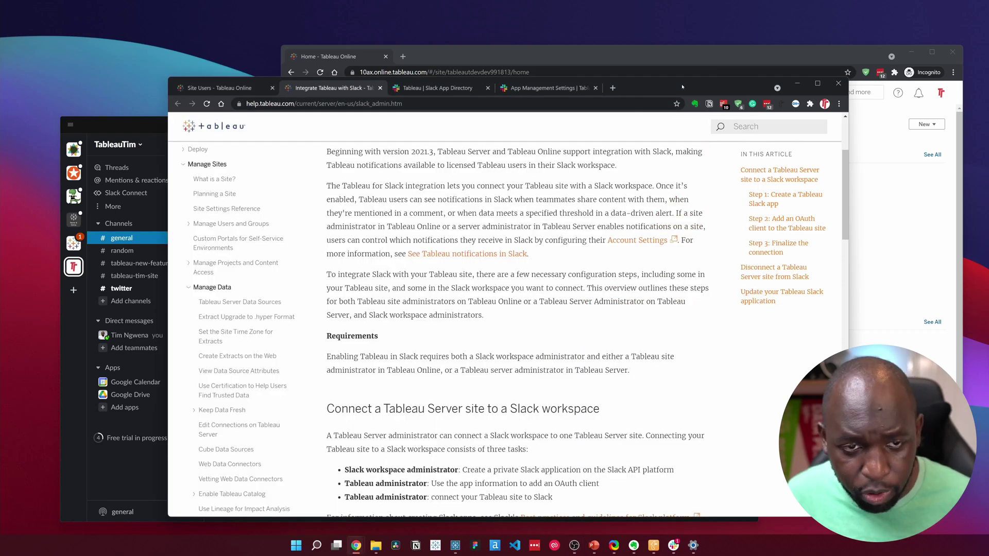
{"action": "left_click", "coordinate": [206, 91]}
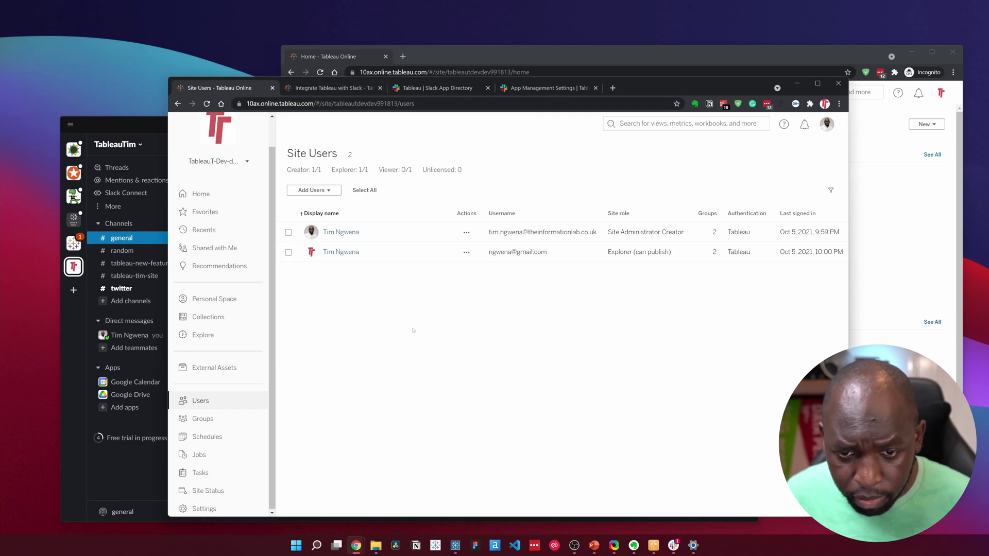
{"action": "left_click", "coordinate": [333, 88]}
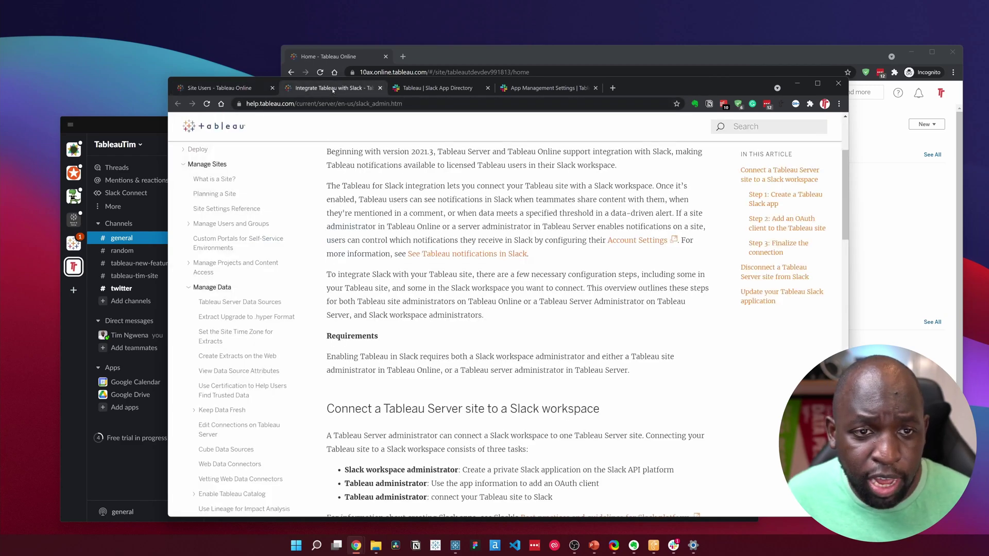
{"action": "scroll", "coordinate": [402, 190], "scroll_direction": "up", "scroll_amount": 3}
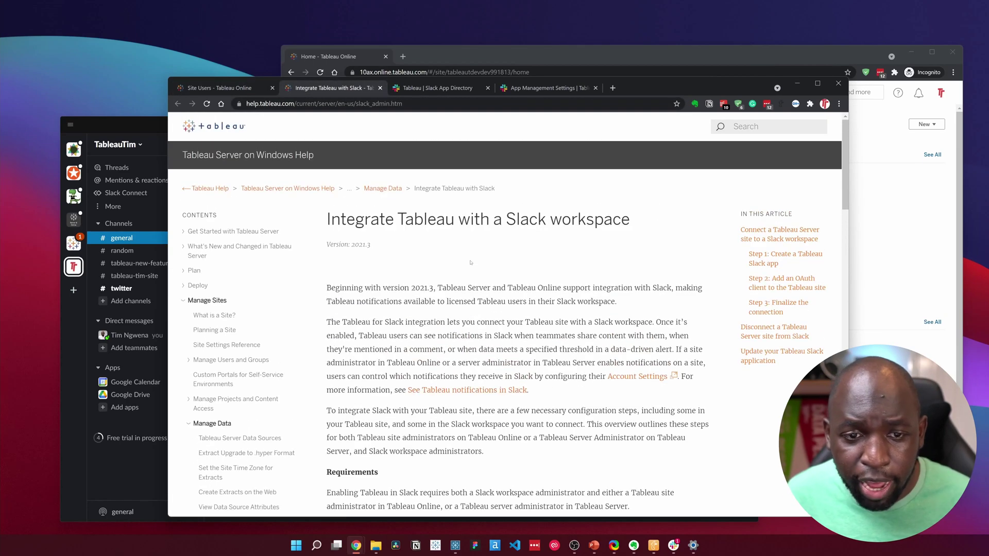
Look over the Tableau Slack App Directory page and App Management Settings, ending on the Slack integration article
{"action": "left_click", "coordinate": [452, 88]}
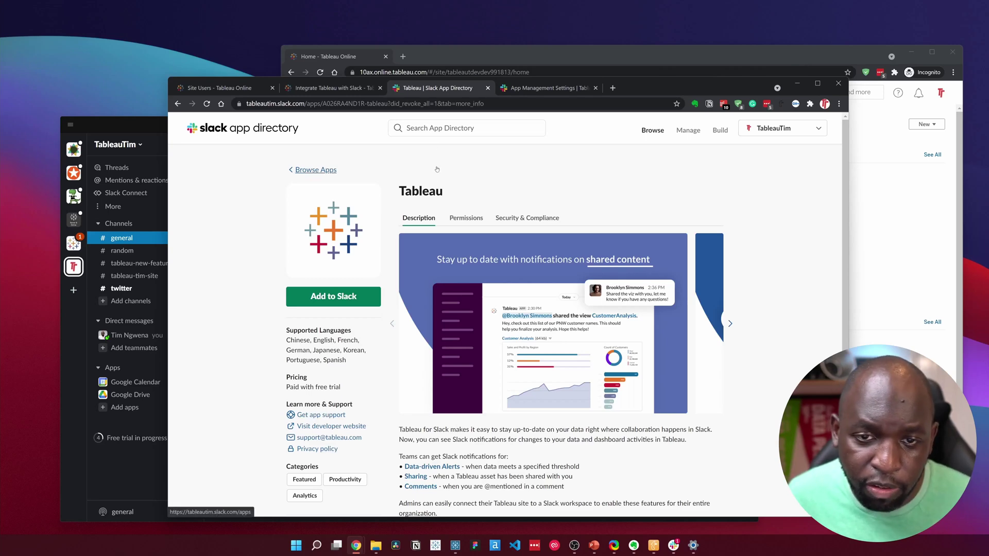
{"action": "key", "text": "ctrl+Tab"}
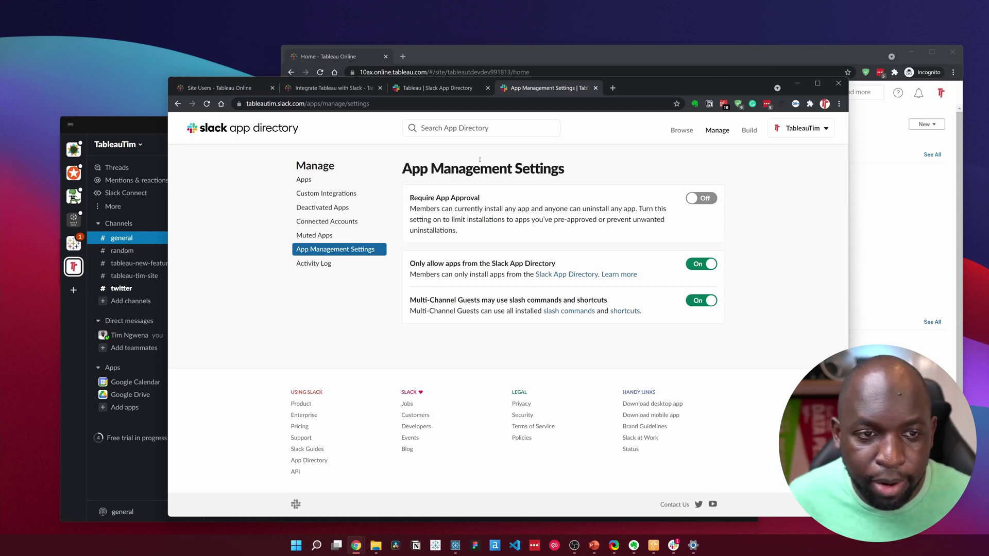
{"action": "left_click", "coordinate": [321, 89]}
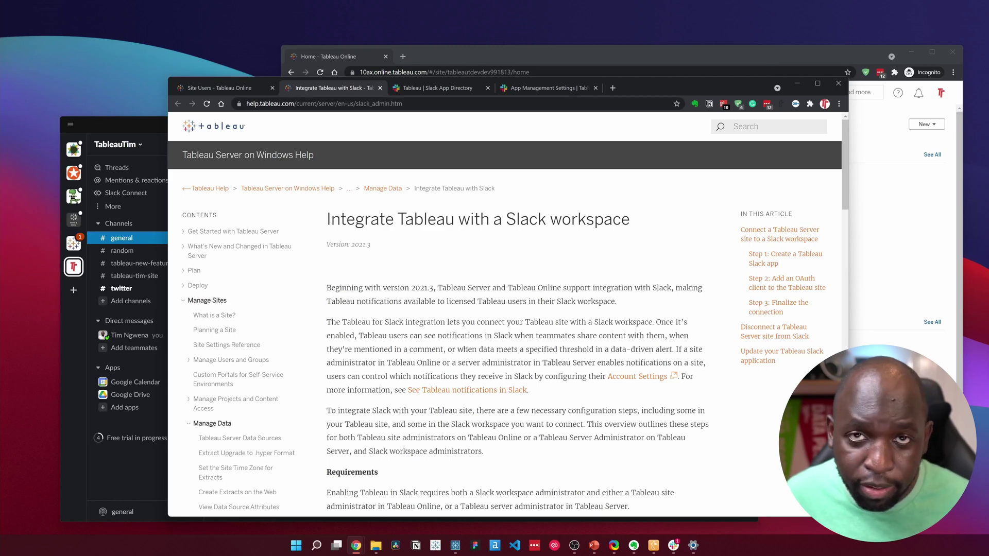
{"action": "scroll", "coordinate": [512, 376], "scroll_direction": "down", "scroll_amount": 6}
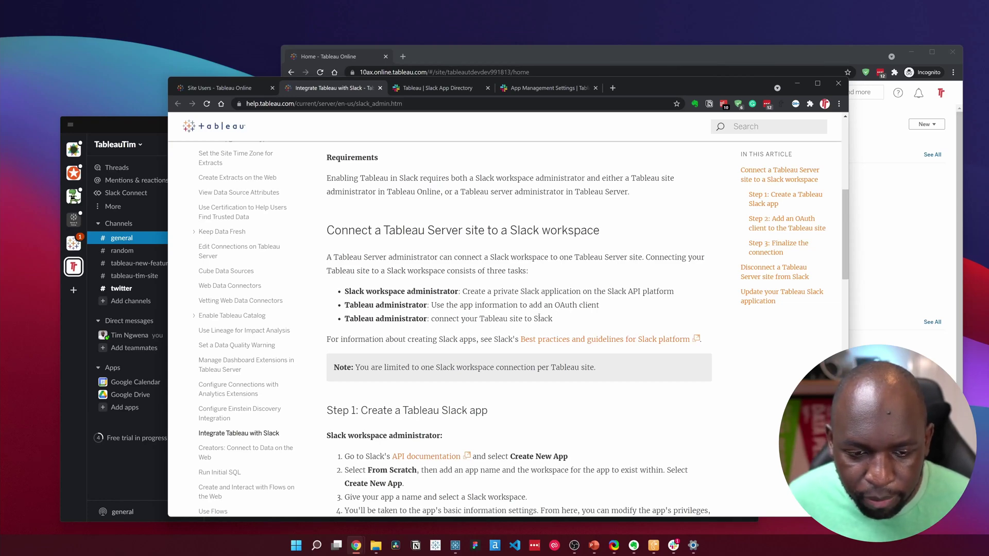
{"action": "scroll", "coordinate": [539, 317], "scroll_direction": "down", "scroll_amount": 2}
{"action": "scroll", "coordinate": [534, 324], "scroll_direction": "down", "scroll_amount": 5}
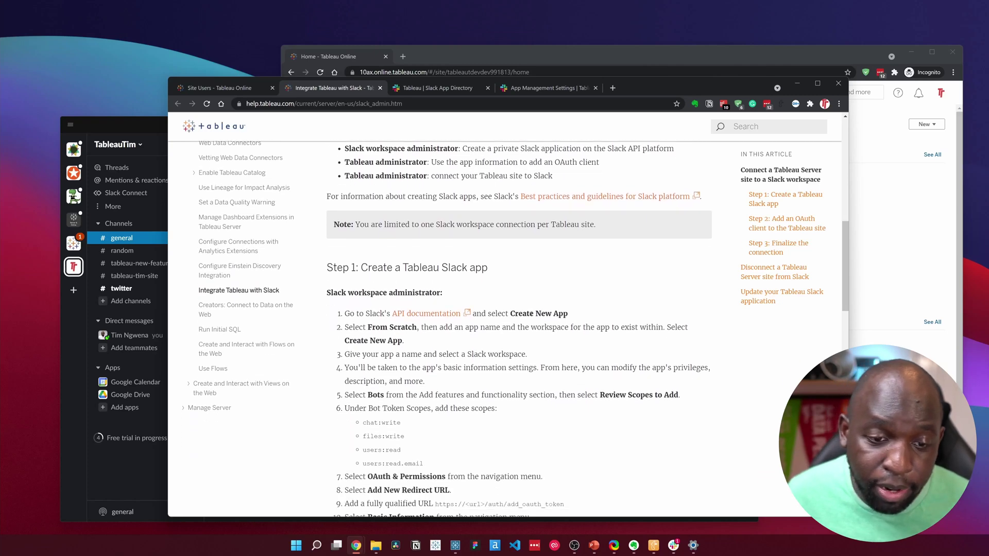
{"action": "scroll", "coordinate": [532, 315], "scroll_direction": "down", "scroll_amount": 6}
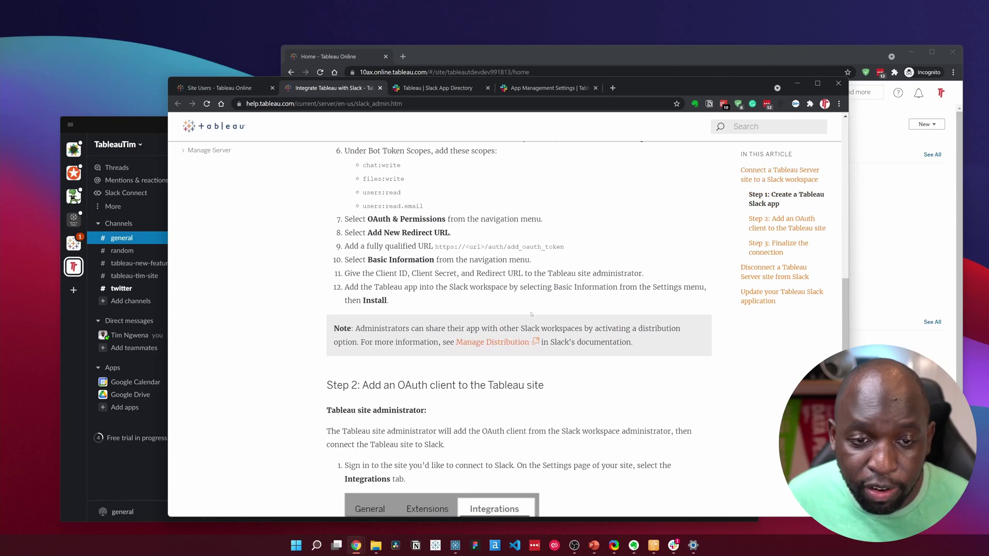
{"action": "scroll", "coordinate": [530, 312], "scroll_direction": "down", "scroll_amount": 7}
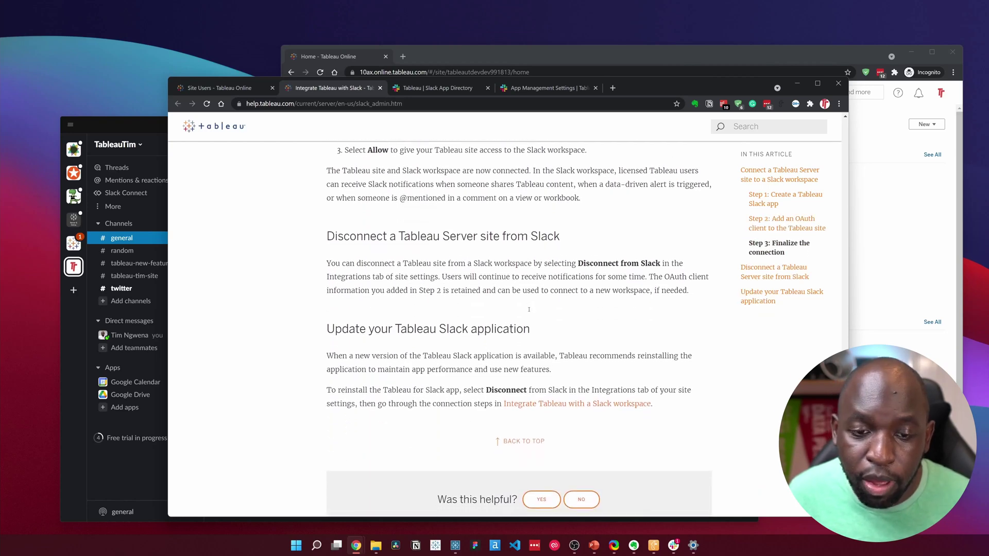
{"action": "scroll", "coordinate": [529, 311], "scroll_direction": "up", "scroll_amount": 6}
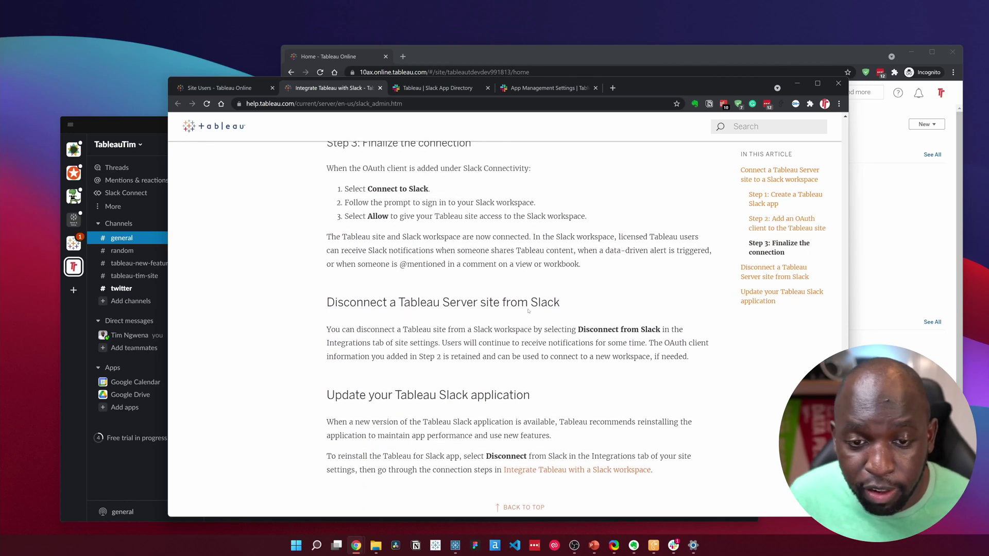
{"action": "scroll", "coordinate": [527, 318], "scroll_direction": "up", "scroll_amount": 2}
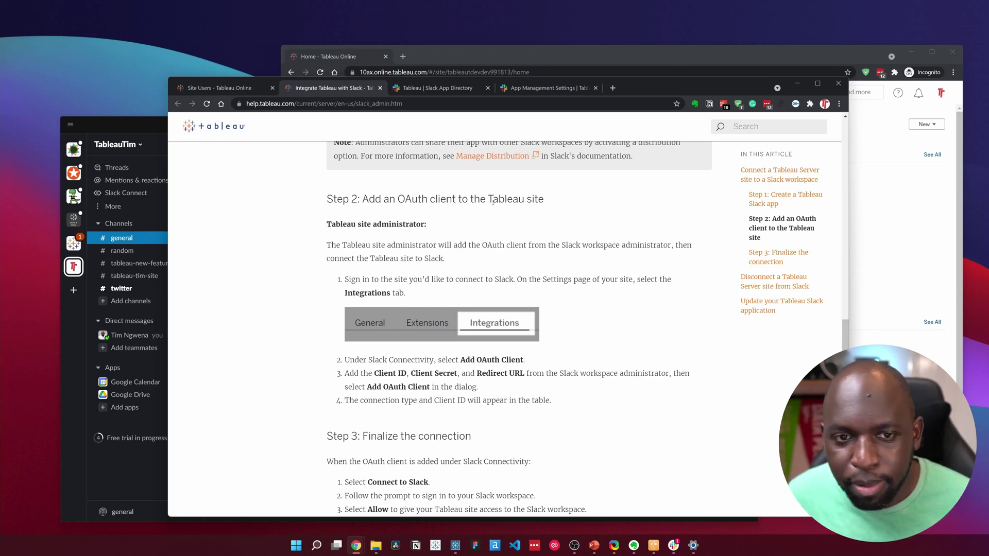
{"action": "scroll", "coordinate": [493, 201], "scroll_direction": "up", "scroll_amount": 15}
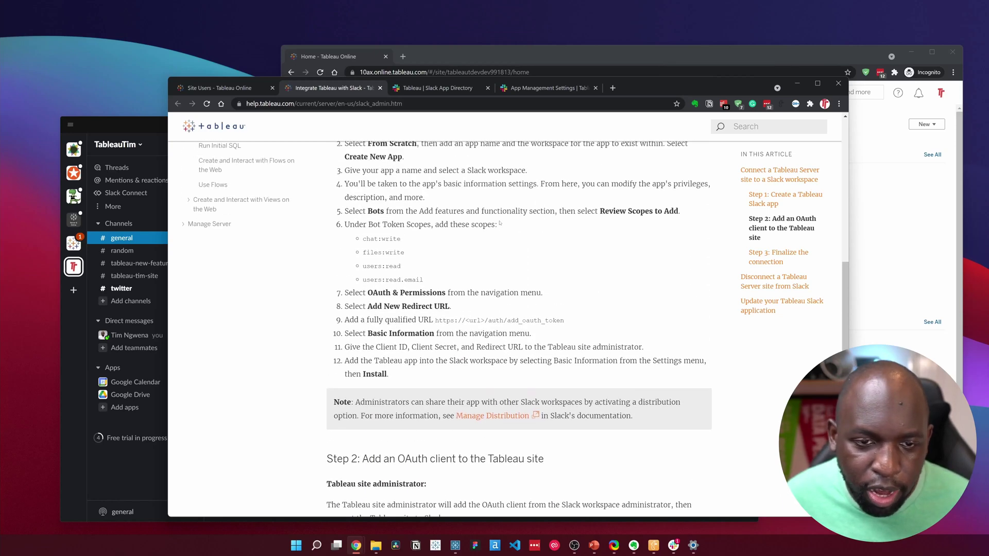
{"action": "scroll", "coordinate": [504, 229], "scroll_direction": "up", "scroll_amount": 10}
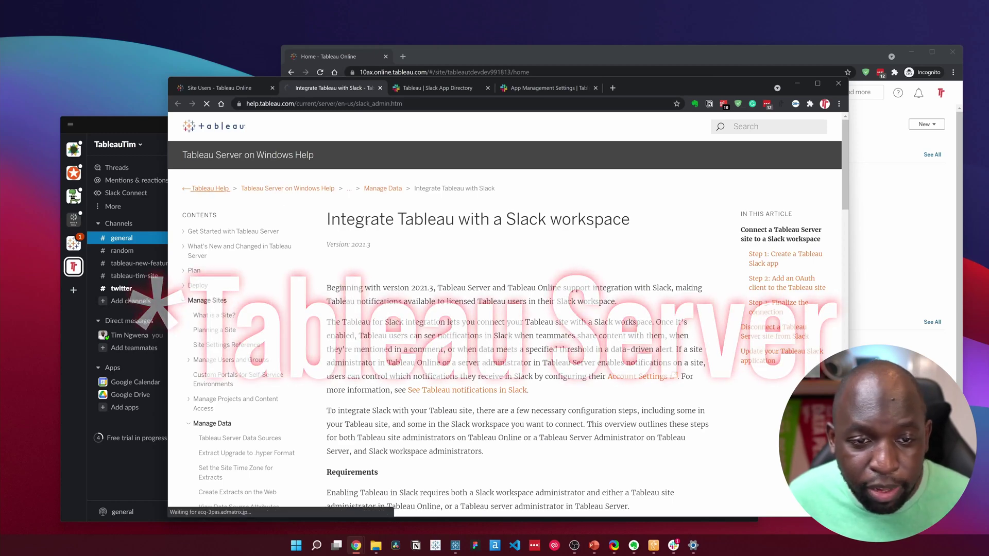
From Tableau Help home, go through Tableau Online's What's New to the Slack integration guide
{"action": "left_click", "coordinate": [211, 188]}
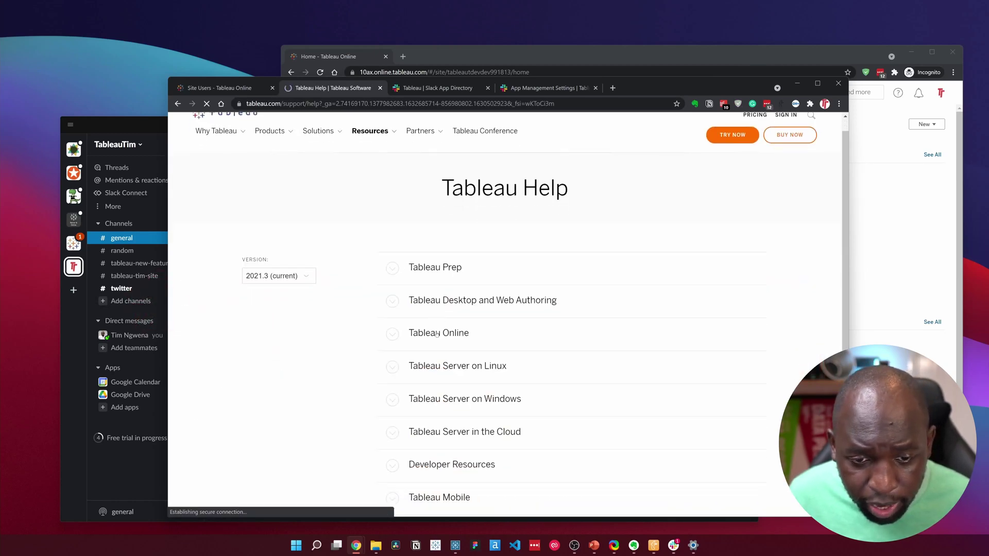
{"action": "scroll", "coordinate": [430, 309], "scroll_direction": "down", "scroll_amount": 1}
{"action": "left_click", "coordinate": [430, 309]}
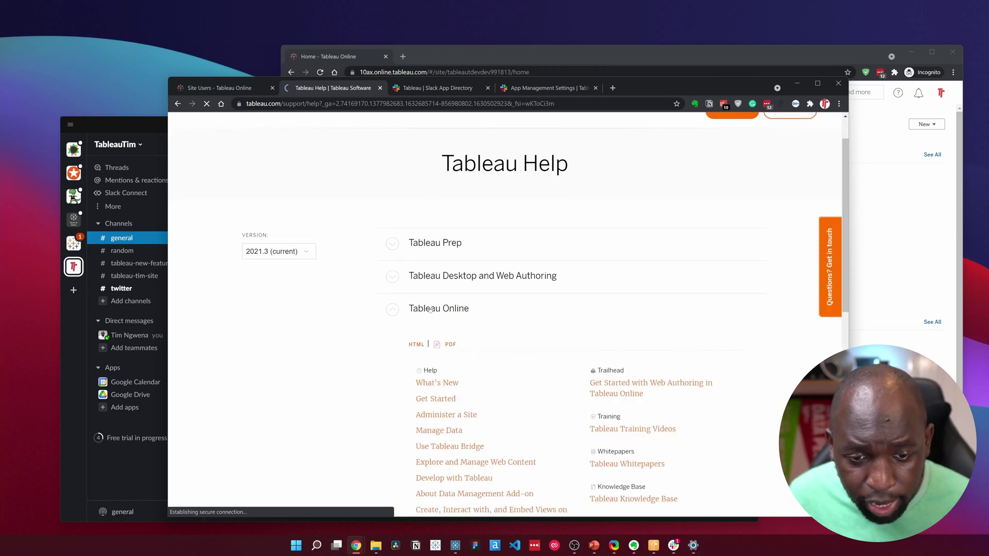
{"action": "left_click", "coordinate": [436, 383]}
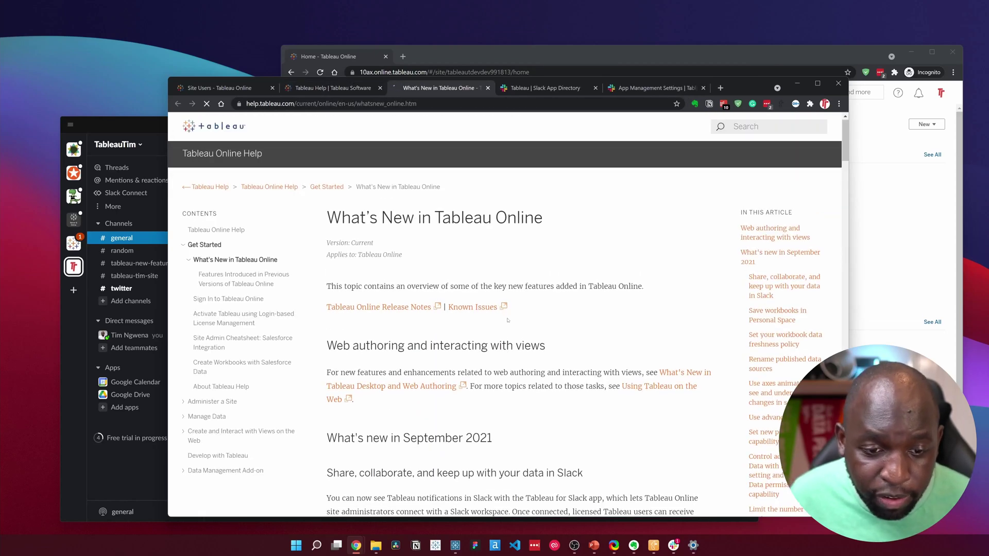
{"action": "scroll", "coordinate": [507, 325], "scroll_direction": "down", "scroll_amount": 5}
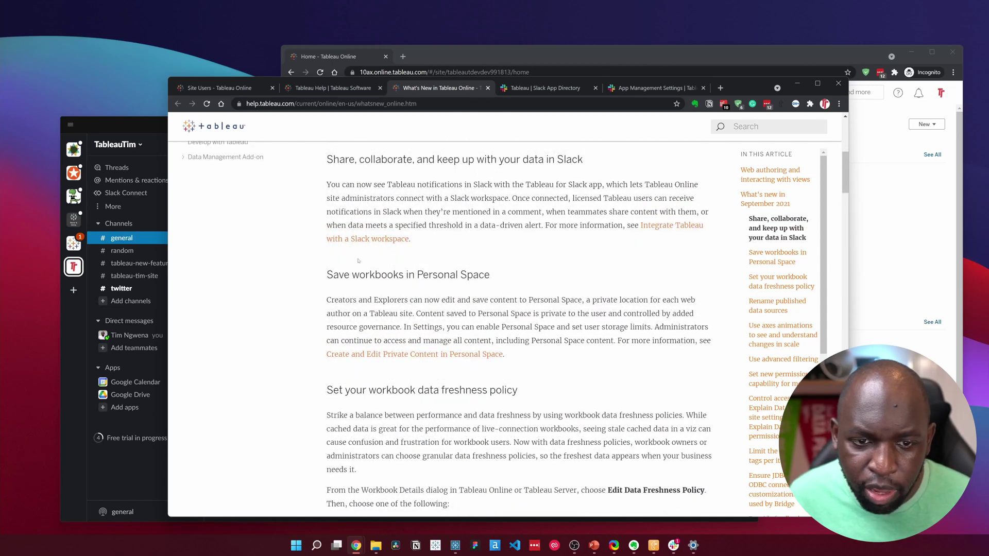
{"action": "left_click", "coordinate": [358, 239]}
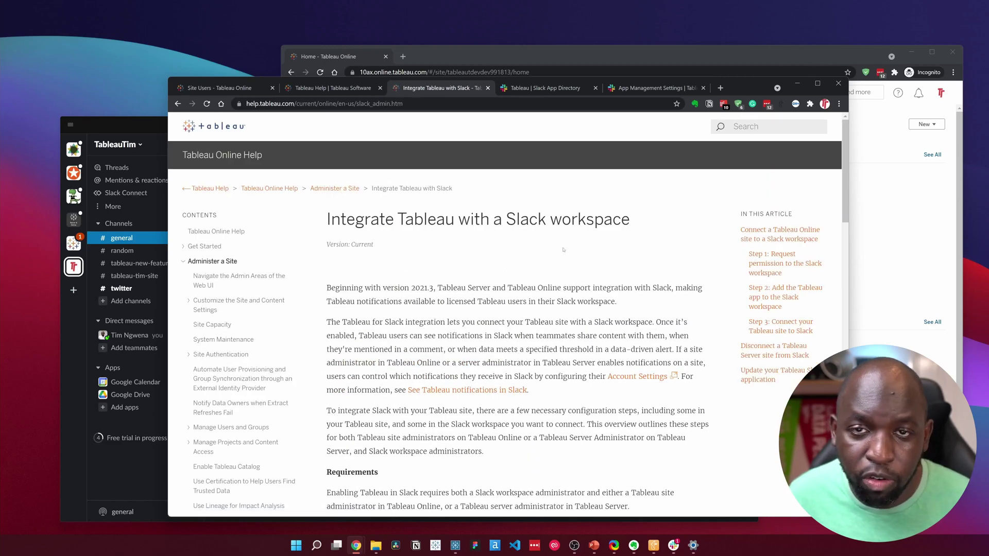
Read the Online-site Slack steps, then switch to the Site Users tab listing 2 users
{"action": "scroll", "coordinate": [563, 250], "scroll_direction": "down", "scroll_amount": 7}
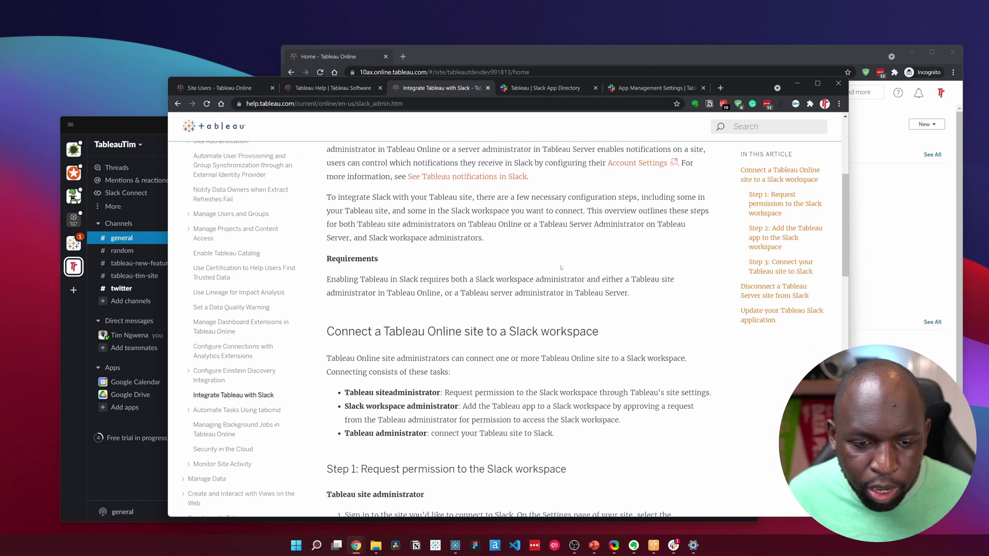
{"action": "scroll", "coordinate": [561, 258], "scroll_direction": "down", "scroll_amount": 4}
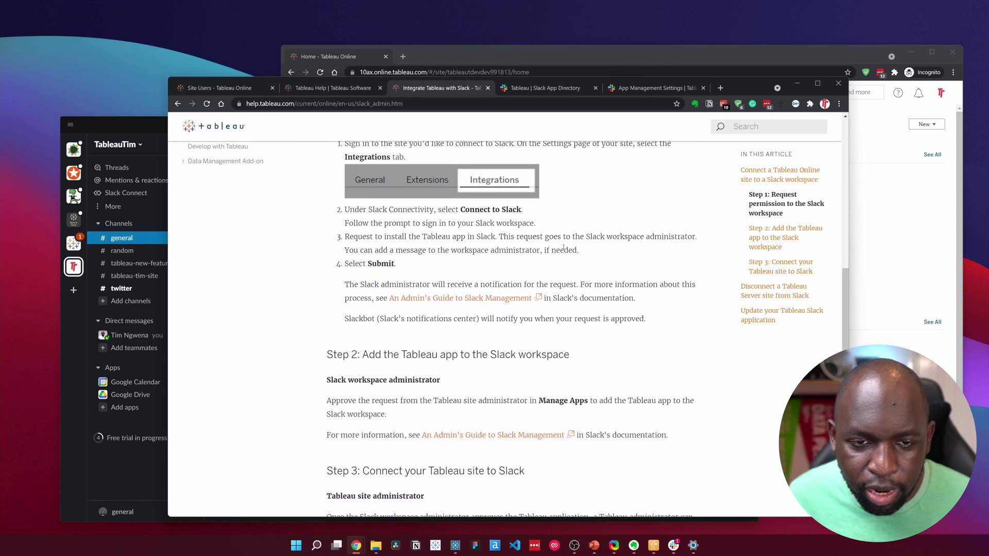
{"action": "scroll", "coordinate": [563, 247], "scroll_direction": "up", "scroll_amount": 1}
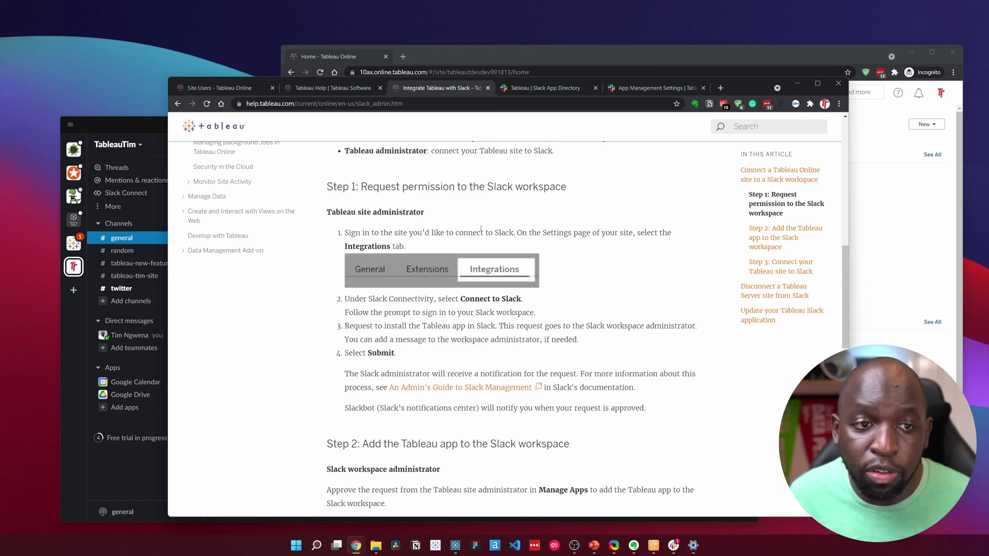
{"action": "key", "text": "ctrl+1"}
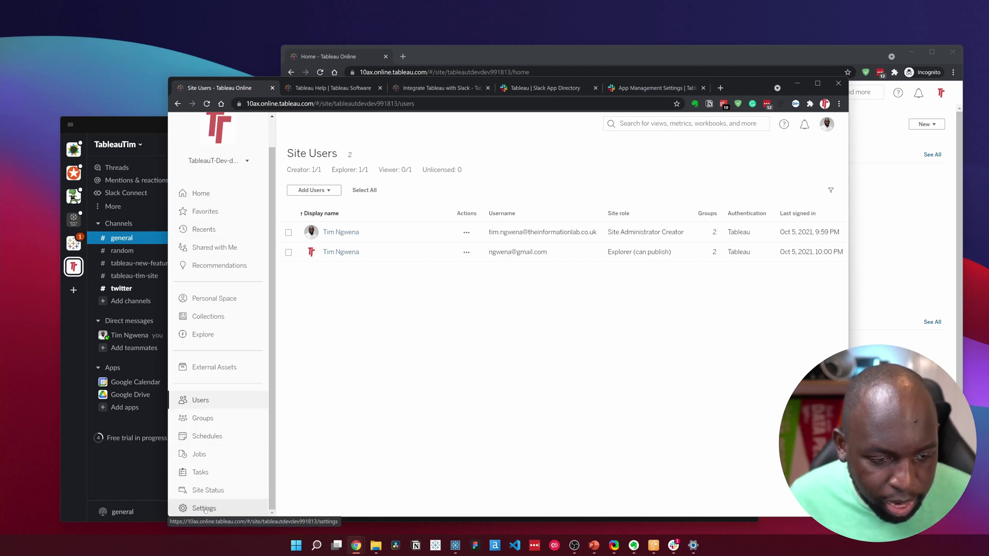
In site Settings > Integrations, start Connect to Slack, bringing up the TableauTim permission request
{"action": "left_click", "coordinate": [204, 508]}
{"action": "left_click", "coordinate": [498, 158]}
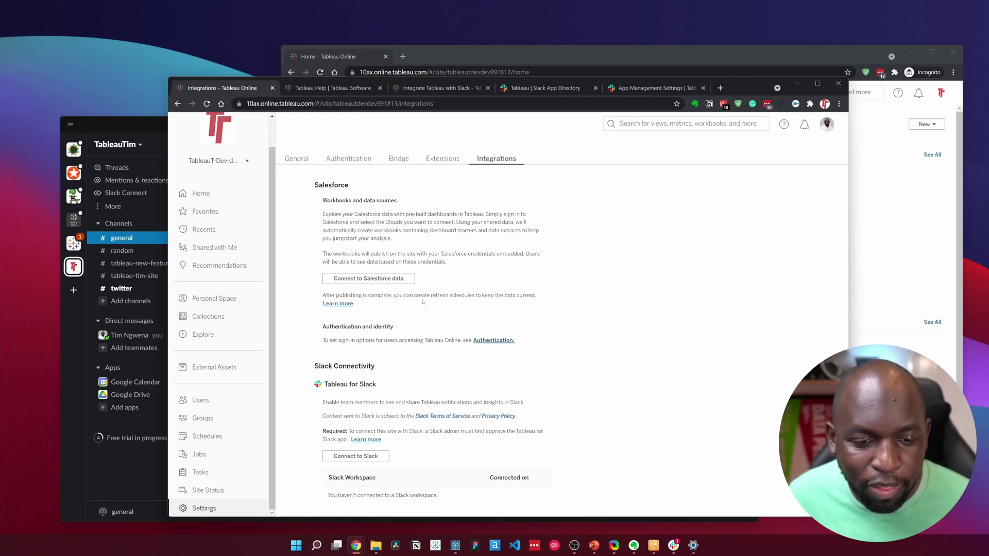
{"action": "left_click_drag", "start_coordinate": [757, 87], "coordinate": [710, 32]}
{"action": "key", "text": "ctrl+a"}
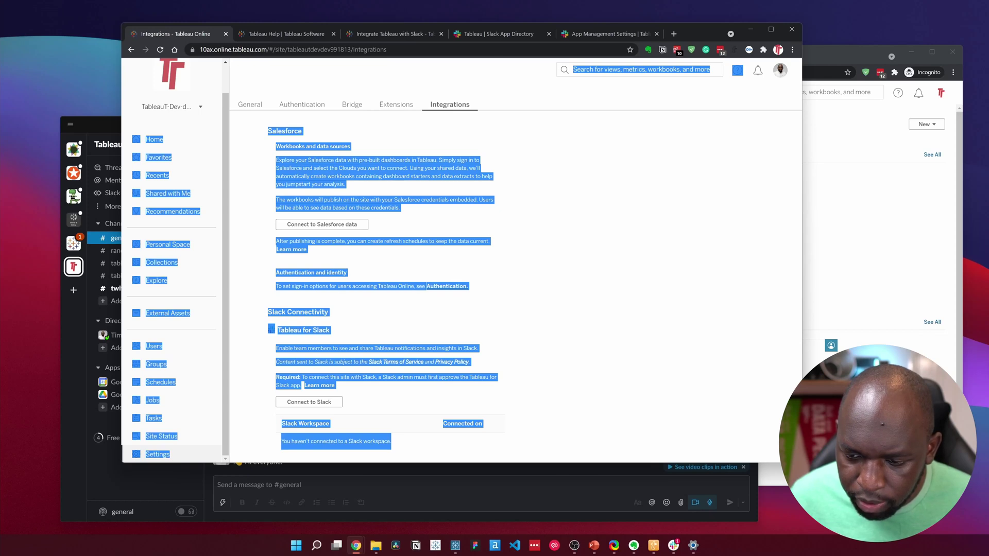
{"action": "left_click", "coordinate": [618, 257]}
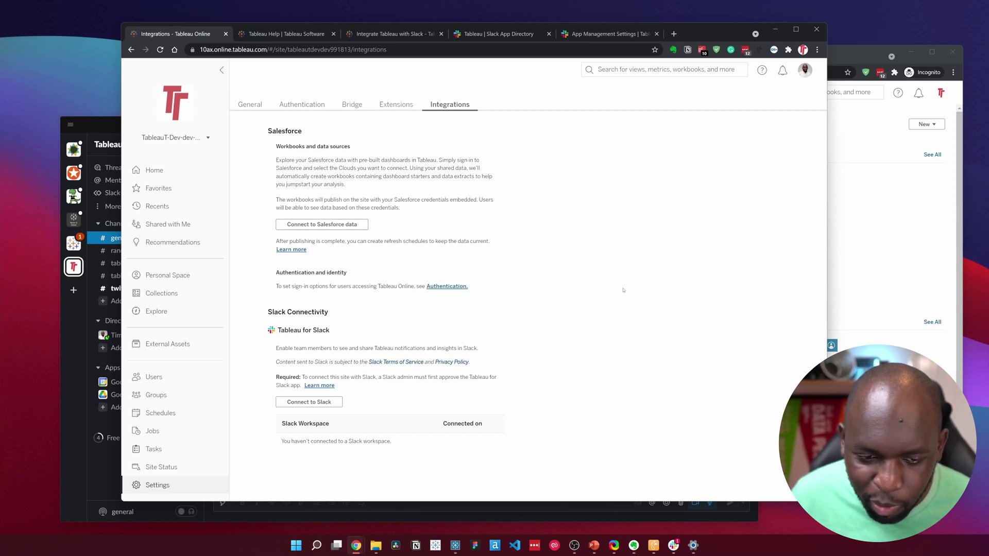
{"action": "left_click", "coordinate": [309, 401]}
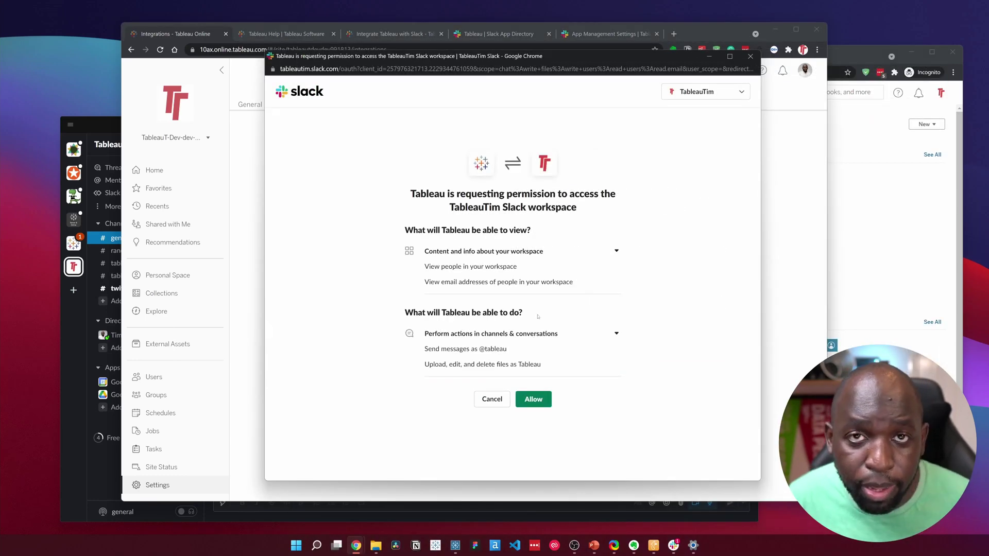
Allow Tableau access to the TableauTim workspace, connecting the site on Oct 5, 2021
{"action": "left_click", "coordinate": [533, 400]}
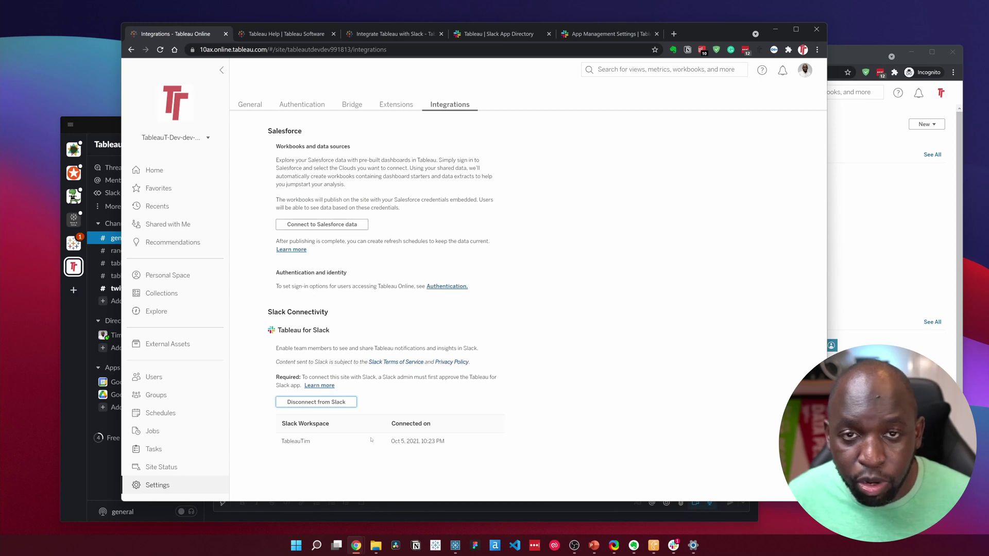
Check Slack, the Integrations settings and the help tabs, then show the Tableau Slack App Directory page
{"action": "left_click", "coordinate": [155, 511]}
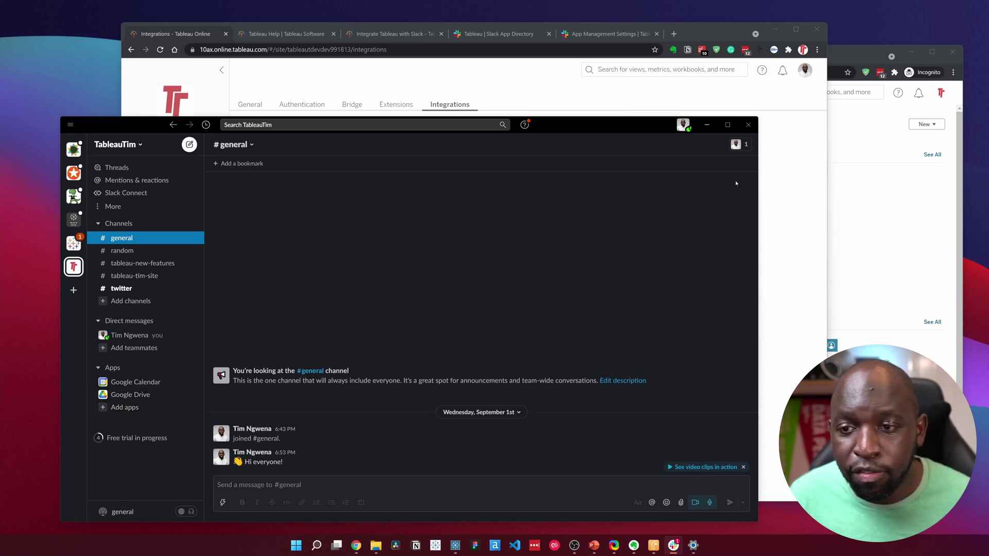
{"action": "left_click", "coordinate": [778, 161]}
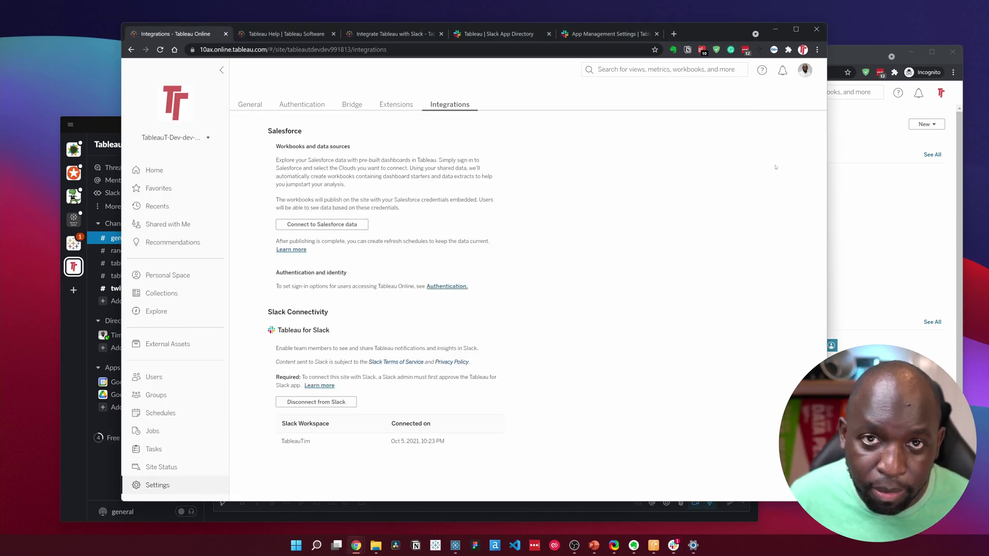
{"action": "left_click", "coordinate": [289, 34]}
{"action": "left_click", "coordinate": [406, 32]}
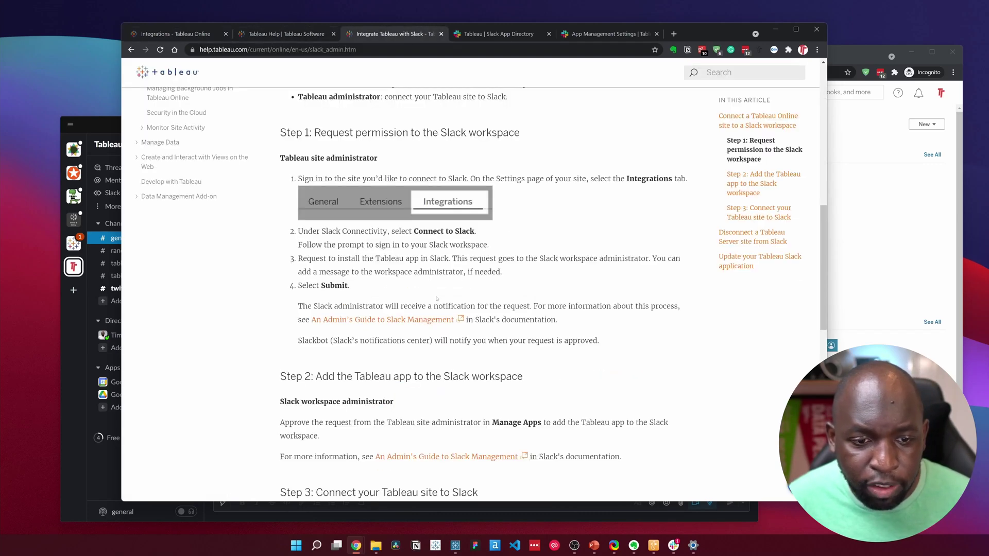
{"action": "scroll", "coordinate": [436, 299], "scroll_direction": "down", "scroll_amount": 5}
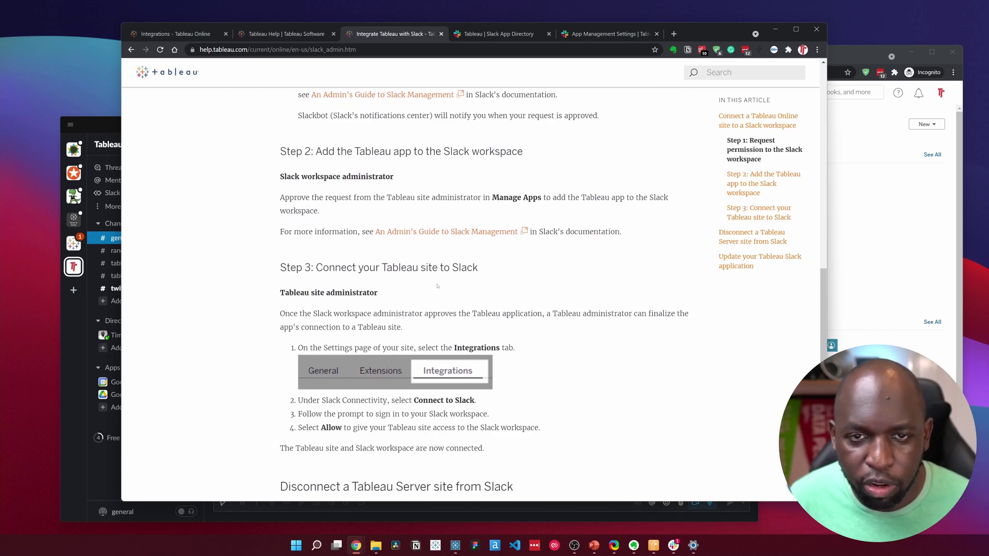
{"action": "left_click", "coordinate": [506, 34]}
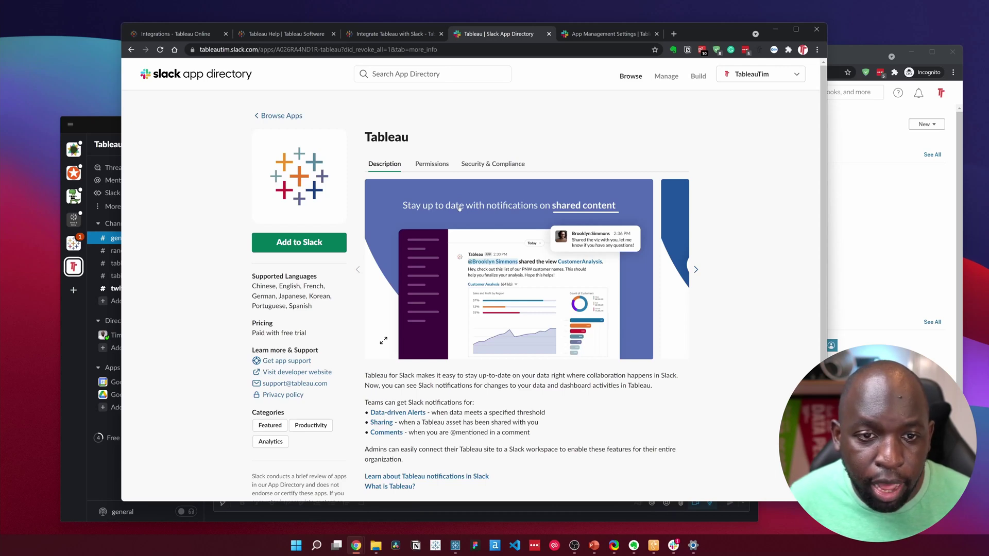
Search the App Directory for 'tableau' and reopen the Tableau app page, now shown as installed
{"action": "left_click", "coordinate": [432, 74]}
{"action": "type", "text": "tableau"}
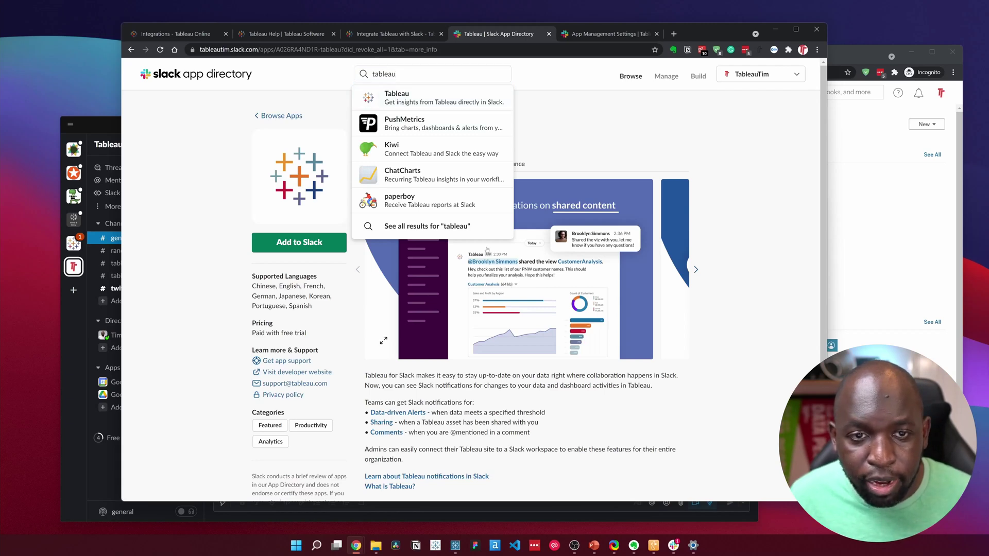
{"action": "left_click", "coordinate": [436, 98]}
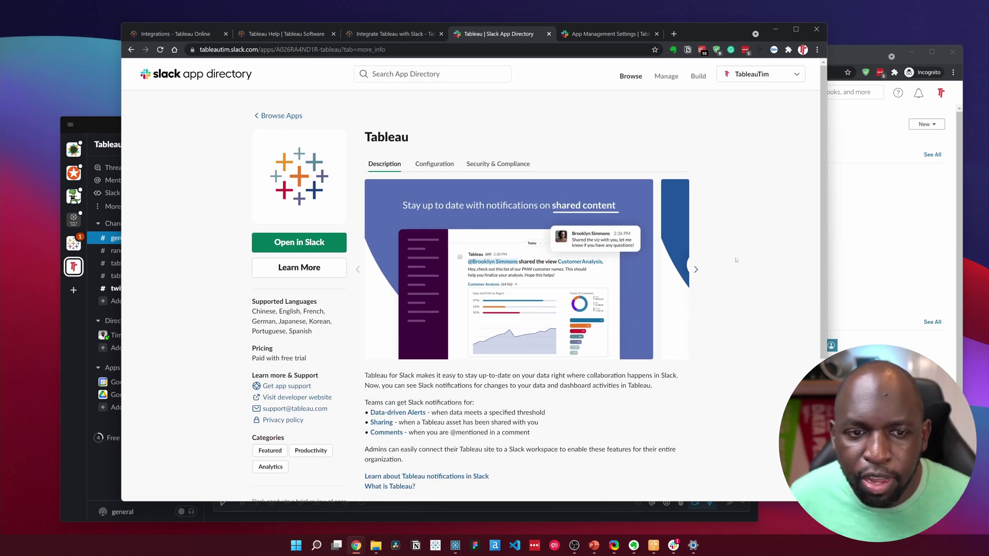
{"action": "left_click", "coordinate": [600, 34]}
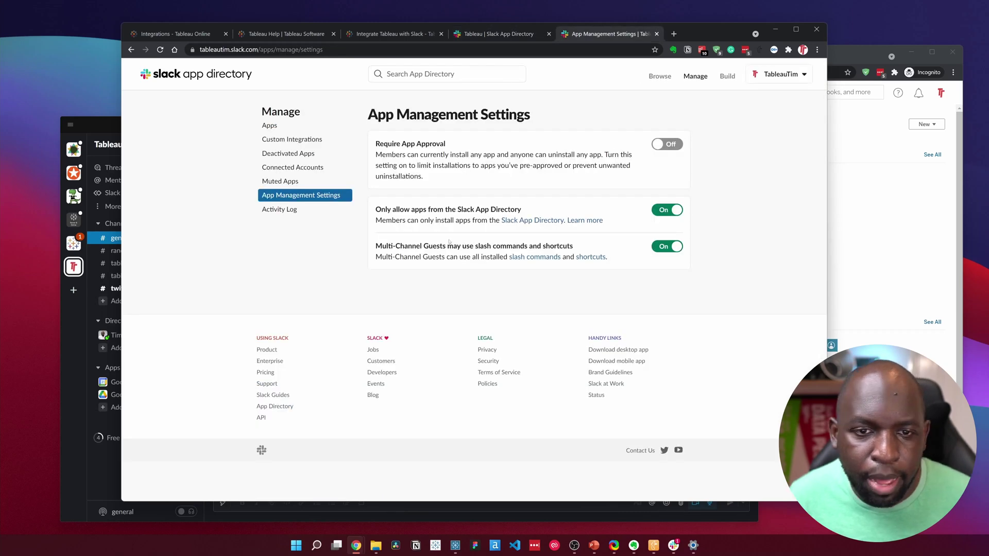
{"action": "left_click", "coordinate": [666, 146]}
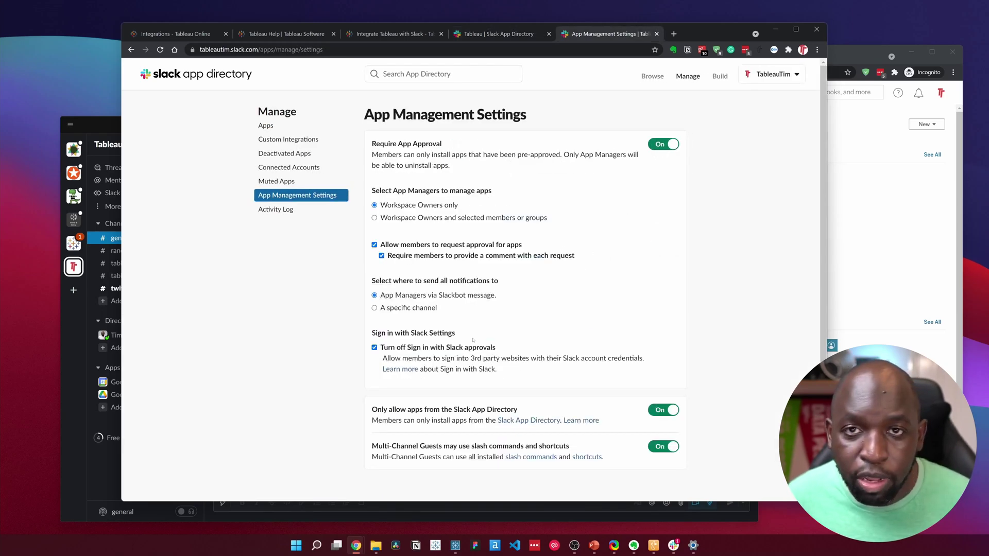
{"action": "left_click", "coordinate": [493, 34]}
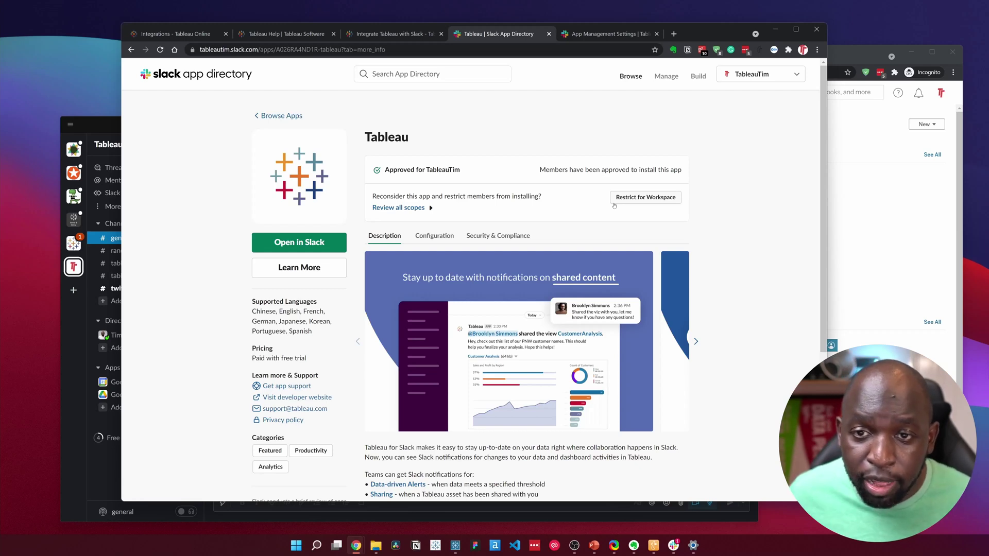
{"action": "left_click", "coordinate": [623, 34]}
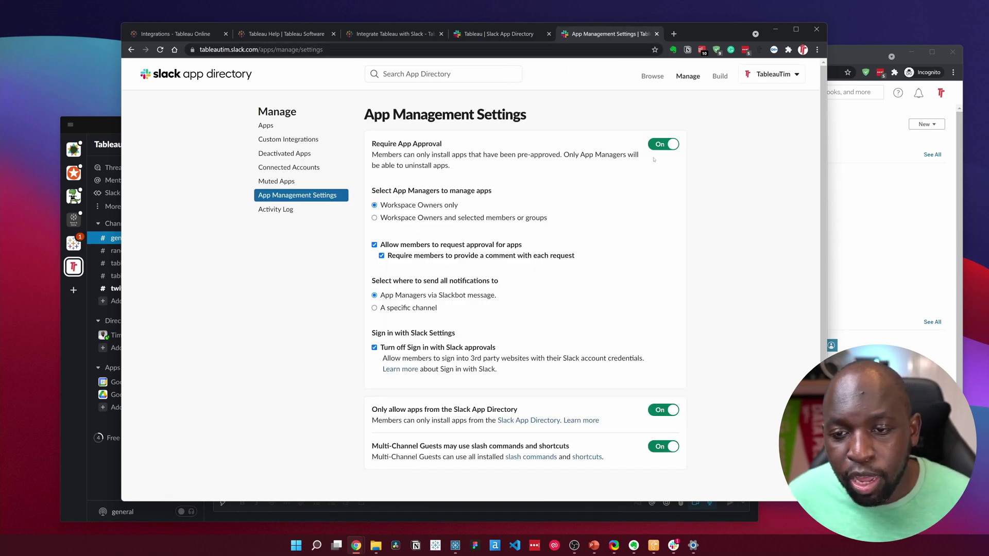
{"action": "left_click", "coordinate": [664, 144]}
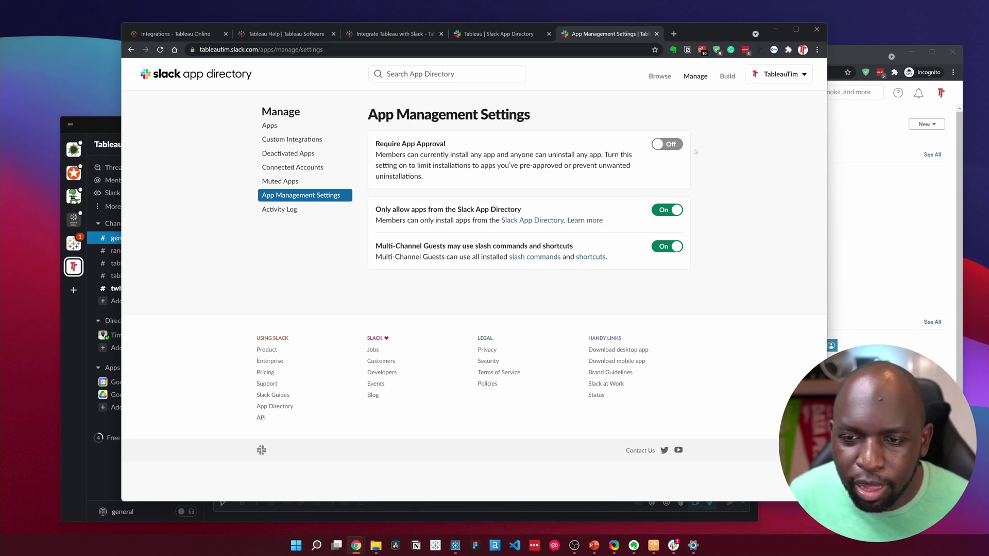
{"action": "left_click", "coordinate": [665, 149]}
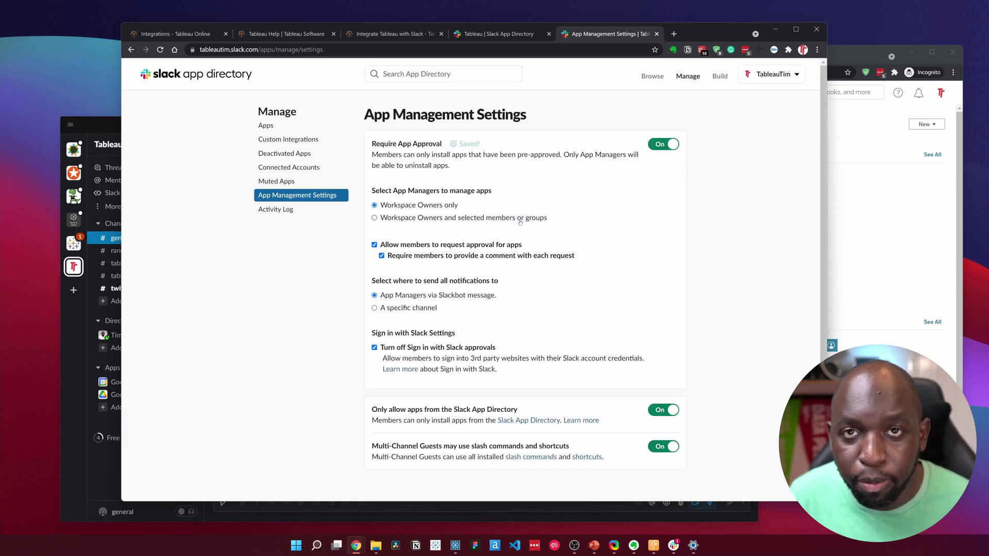
{"action": "left_click", "coordinate": [502, 34]}
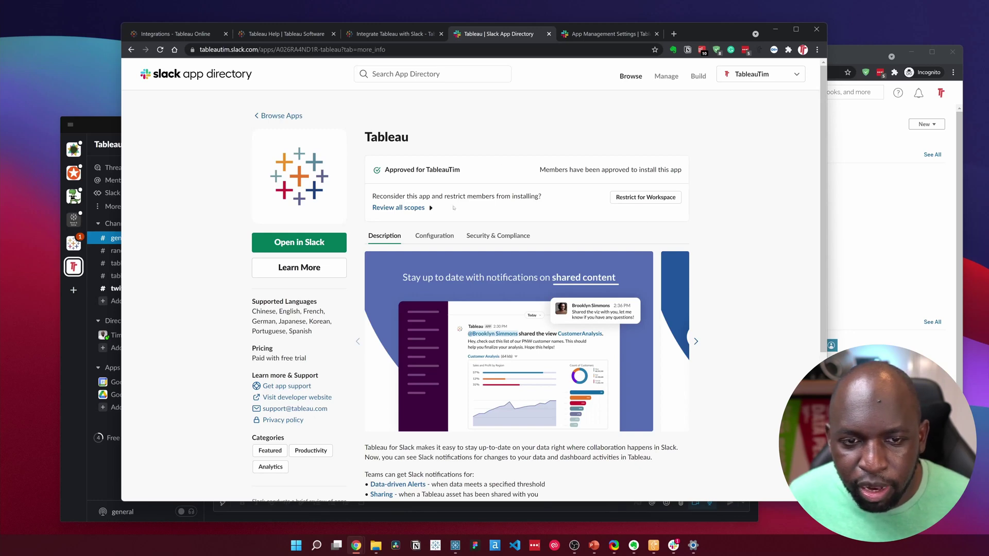
Expand Tableau's full scope list, then launch the app in the Slack desktop client
{"action": "left_click", "coordinate": [407, 208]}
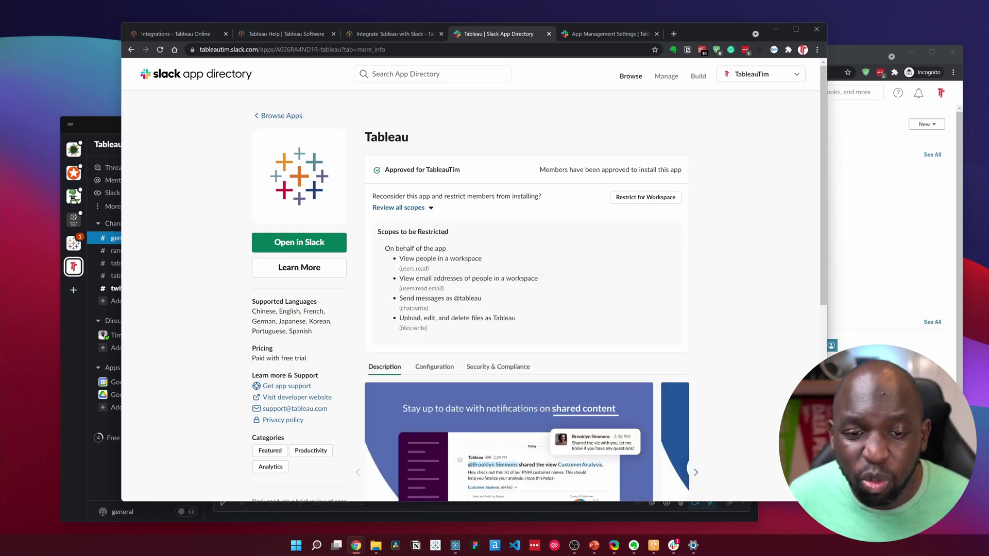
{"action": "left_click", "coordinate": [306, 242]}
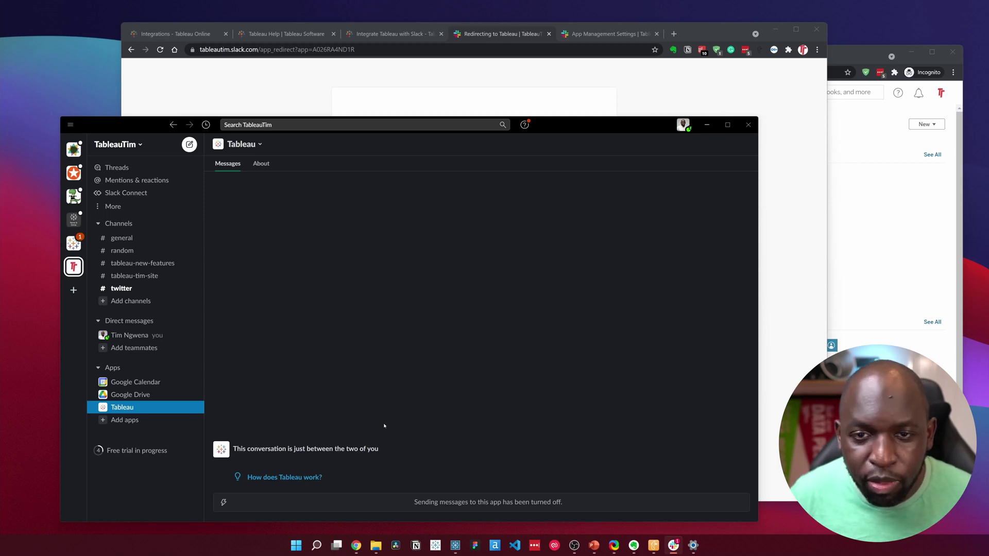
{"action": "left_click", "coordinate": [296, 97]}
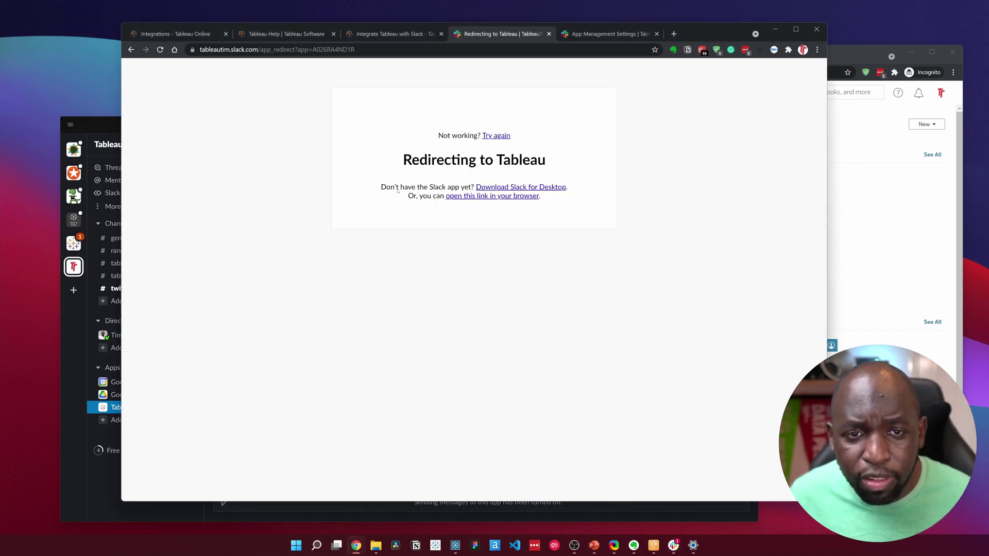
{"action": "left_click", "coordinate": [392, 33]}
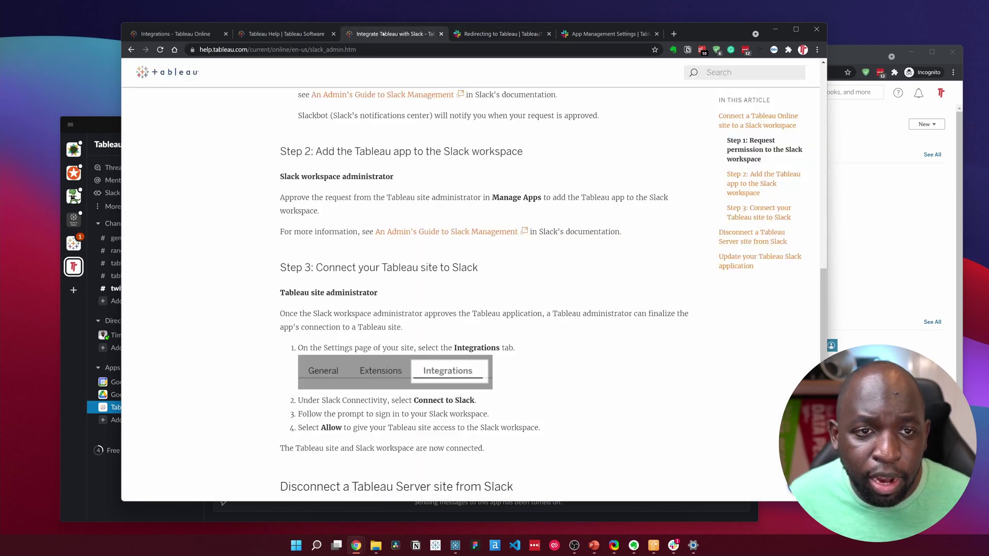
{"action": "left_click", "coordinate": [497, 34]}
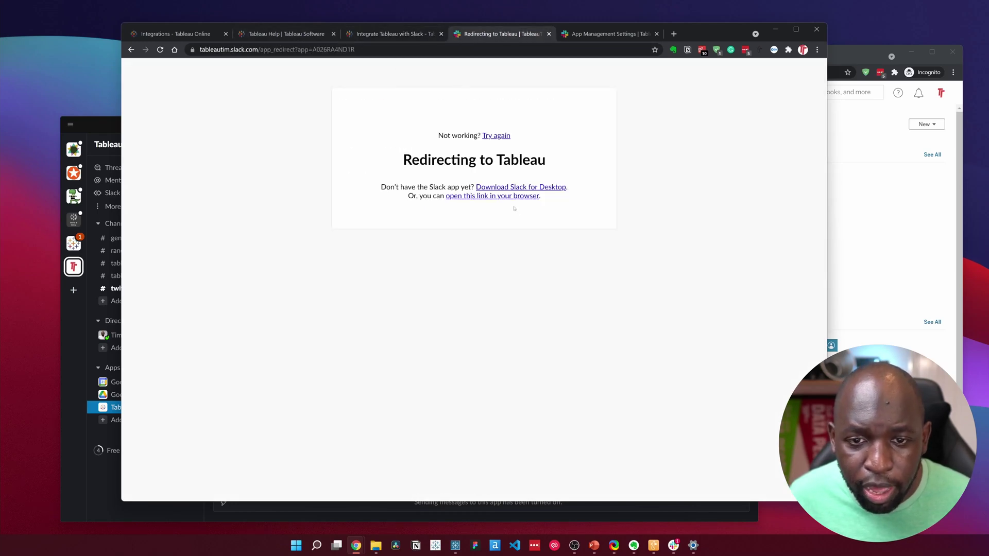
{"action": "left_click", "coordinate": [608, 34]}
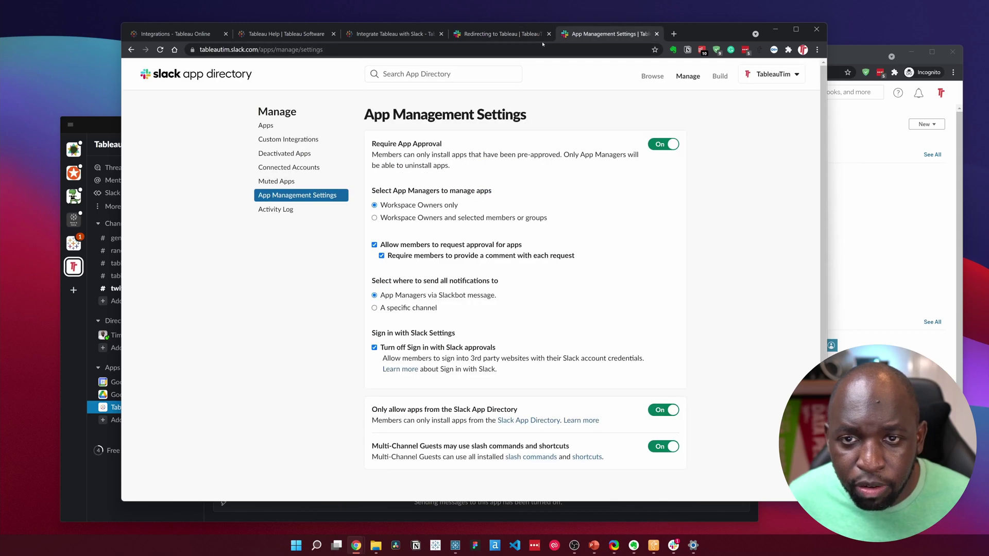
Review the Installed, Approved and Restricted app lists, ending on Installed apps with Tableau approved
{"action": "left_click", "coordinate": [266, 125]}
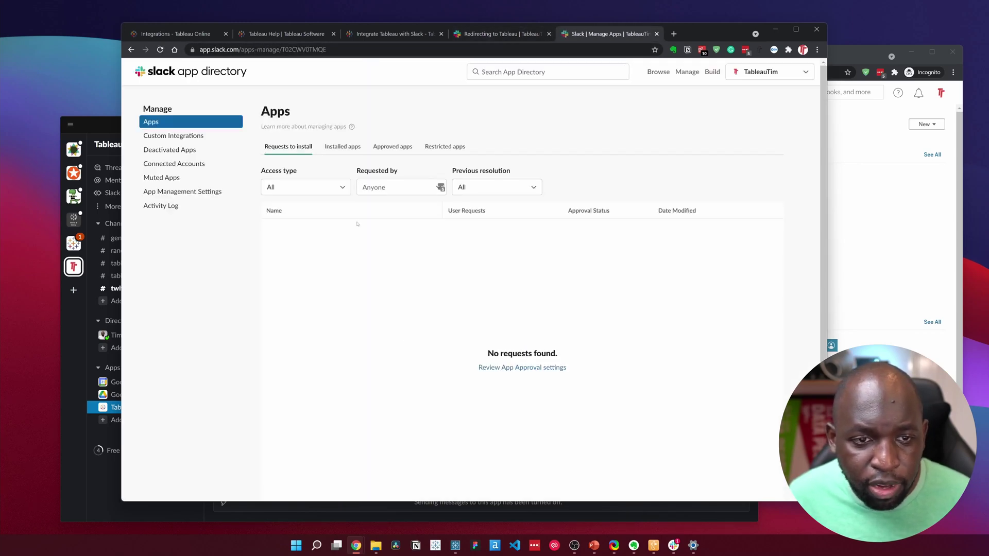
{"action": "left_click", "coordinate": [343, 146]}
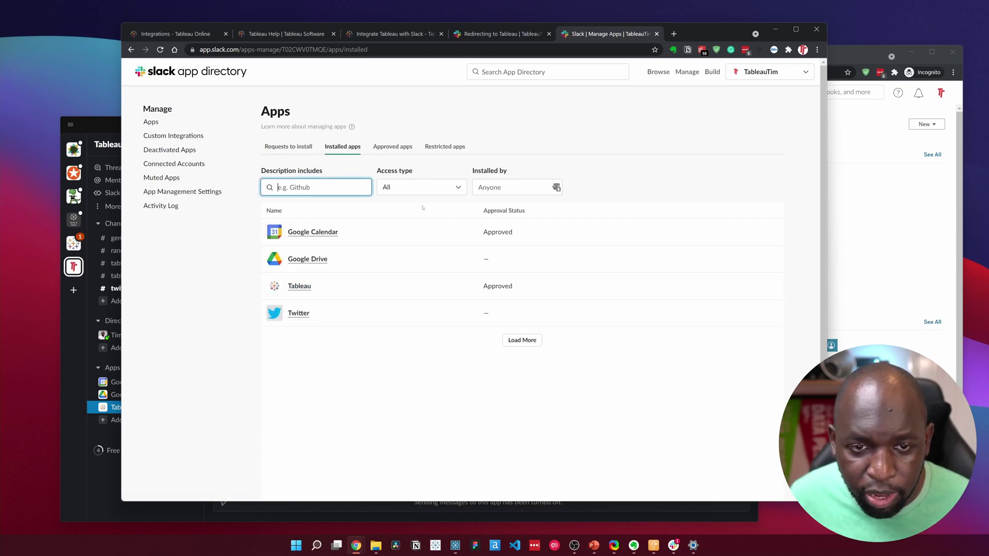
{"action": "left_click", "coordinate": [393, 147]}
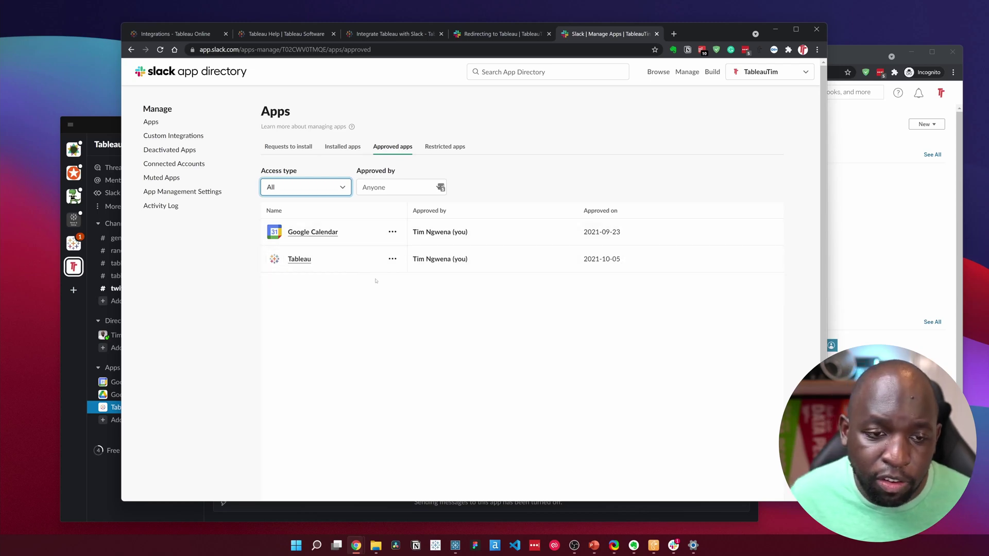
{"action": "left_click", "coordinate": [441, 154]}
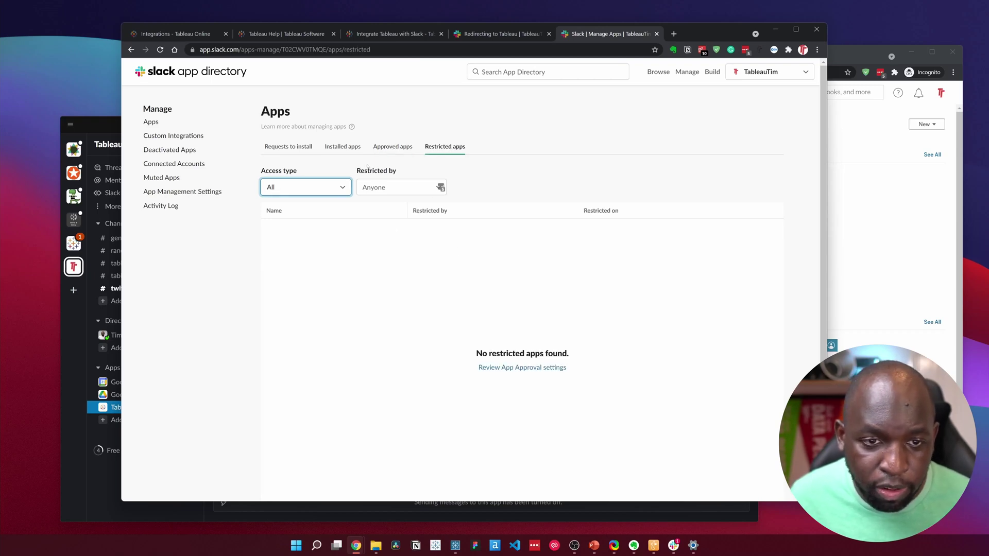
{"action": "left_click", "coordinate": [342, 147]}
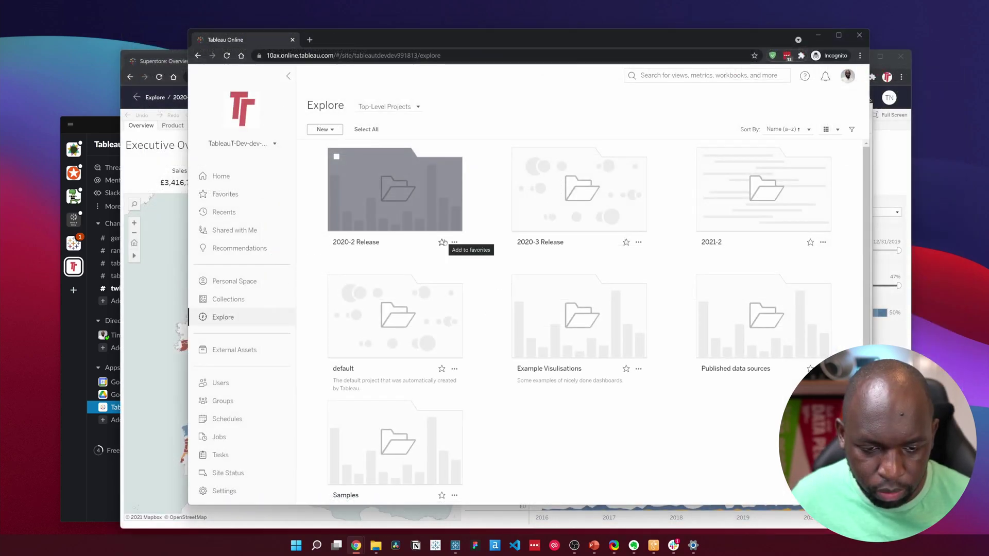
Open the site Settings and search the page for 'notifications' to reach Manage Notifications
{"action": "left_click", "coordinate": [242, 490]}
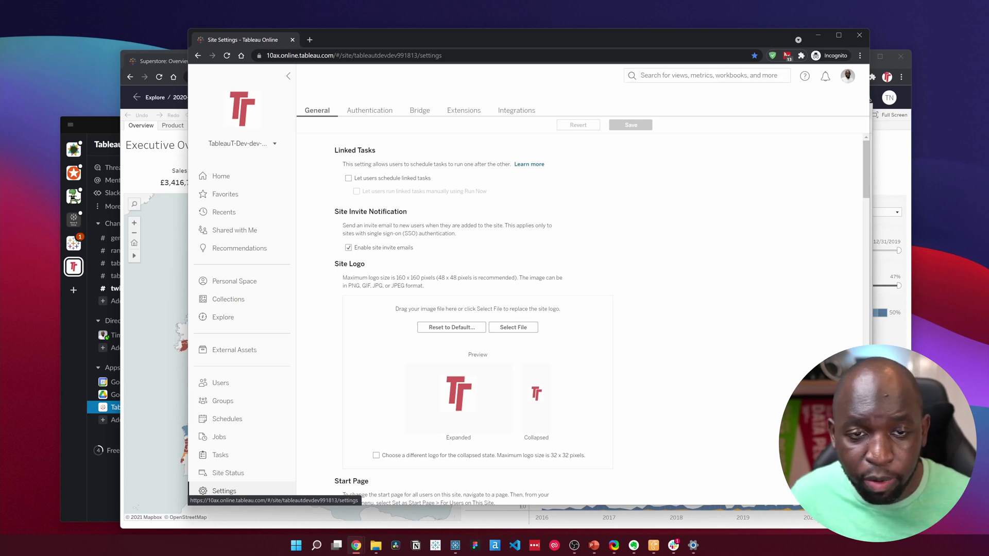
{"action": "left_click", "coordinate": [721, 76]}
{"action": "key", "text": "ctrl+f"}
{"action": "left_click", "coordinate": [723, 74]}
{"action": "left_click", "coordinate": [695, 76]}
{"action": "left_click", "coordinate": [737, 74]}
{"action": "left_click", "coordinate": [736, 74]}
{"action": "left_click", "coordinate": [737, 74]}
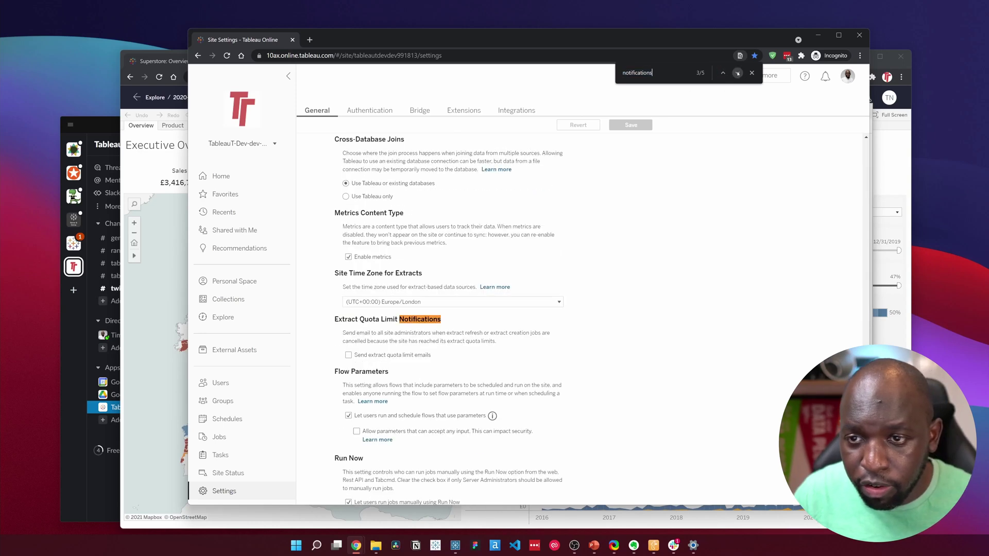
{"action": "left_click", "coordinate": [737, 74]}
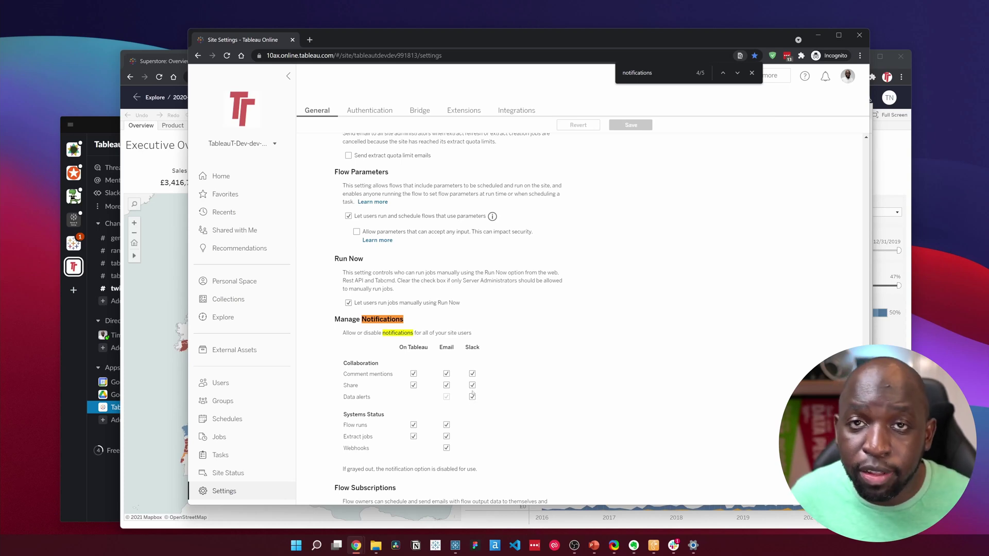
{"action": "left_click", "coordinate": [752, 73]}
From Home, open My Account Settings and scroll to Notifications, where Slack is on for comment mentions, shares and data alerts
{"action": "left_click", "coordinate": [221, 177]}
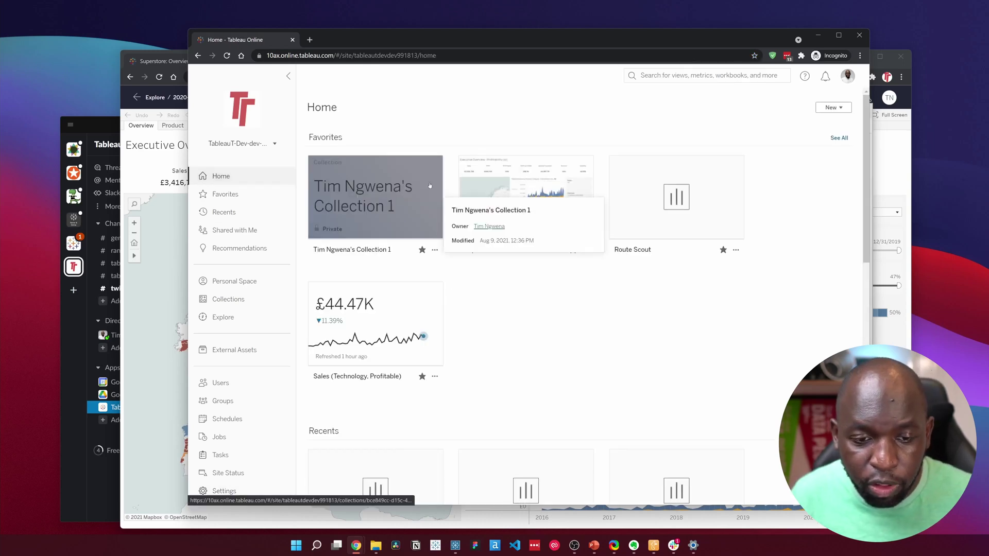
{"action": "left_click", "coordinate": [847, 75]}
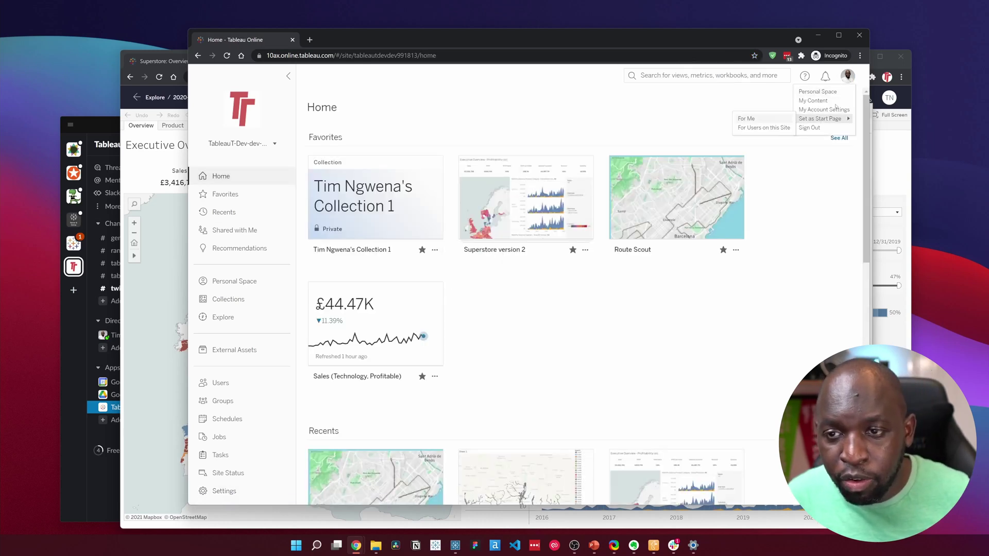
{"action": "left_click", "coordinate": [830, 109]}
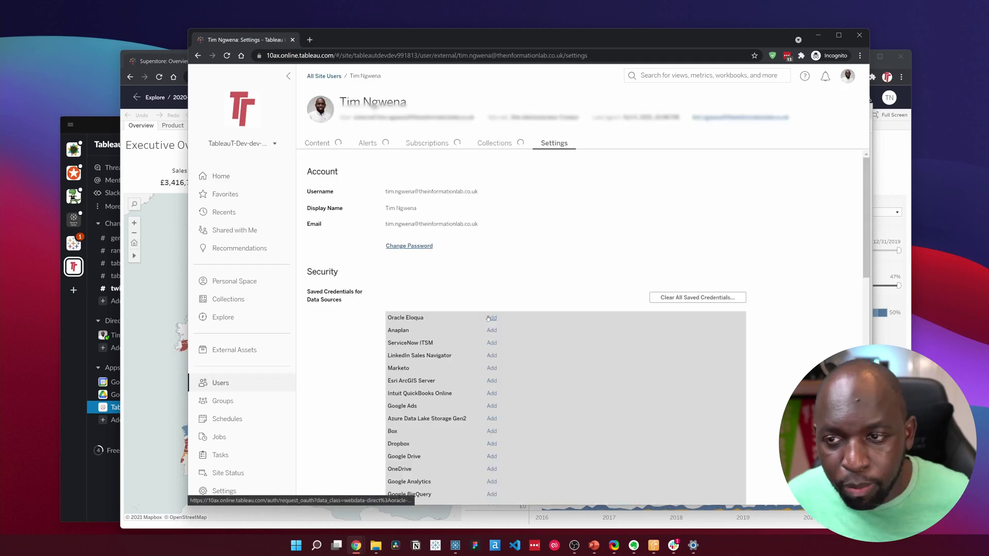
{"action": "scroll", "coordinate": [488, 319], "scroll_direction": "down", "scroll_amount": 4}
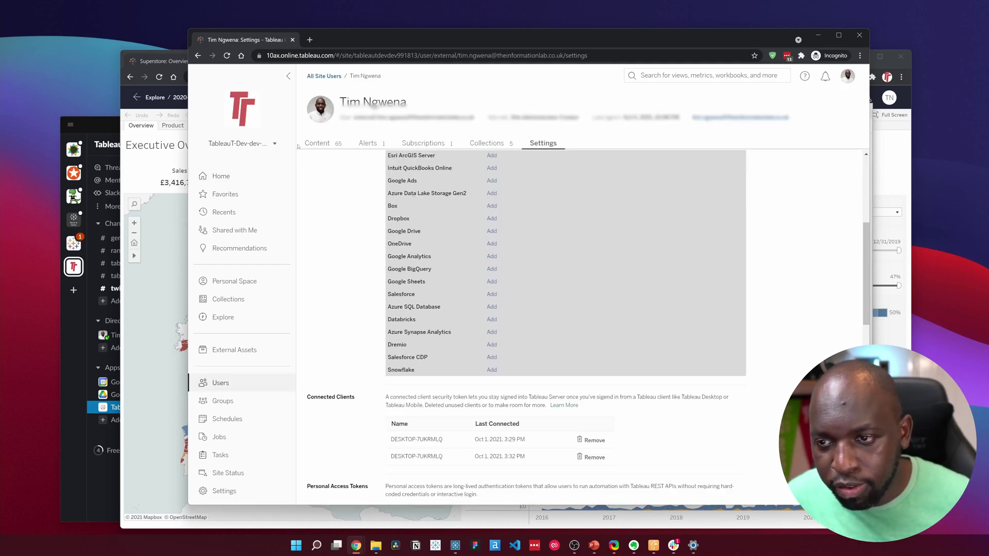
{"action": "scroll", "coordinate": [434, 306], "scroll_direction": "down", "scroll_amount": 6}
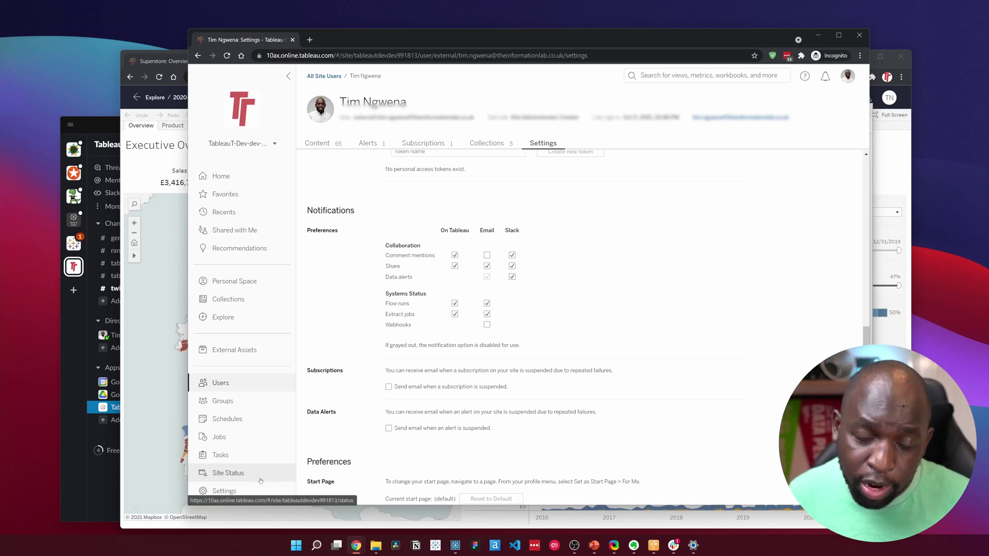
Reopen the site Settings and scroll down past the General options toward Manage Notifications
{"action": "left_click", "coordinate": [224, 491]}
{"action": "scroll", "coordinate": [453, 363], "scroll_direction": "down", "scroll_amount": 20}
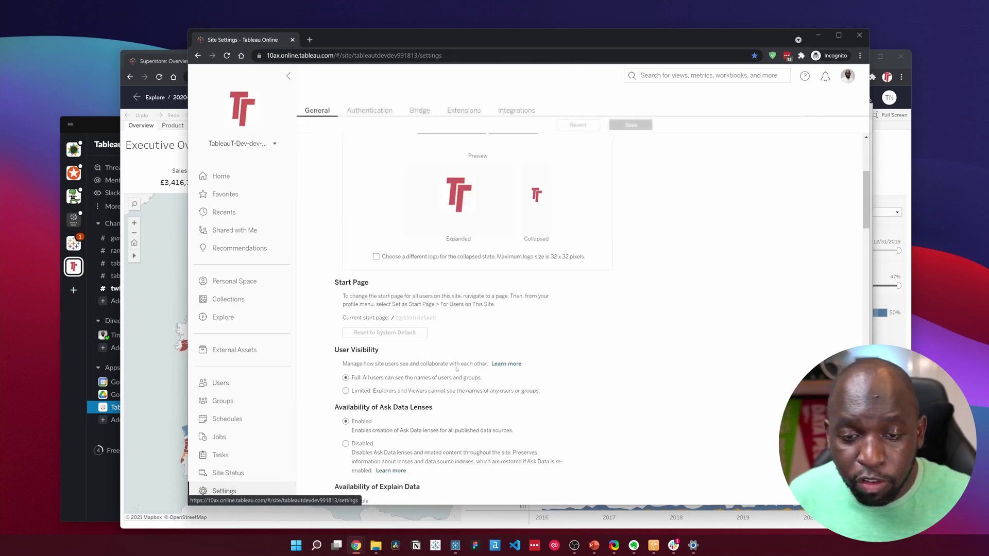
{"action": "scroll", "coordinate": [453, 363], "scroll_direction": "down", "scroll_amount": 15}
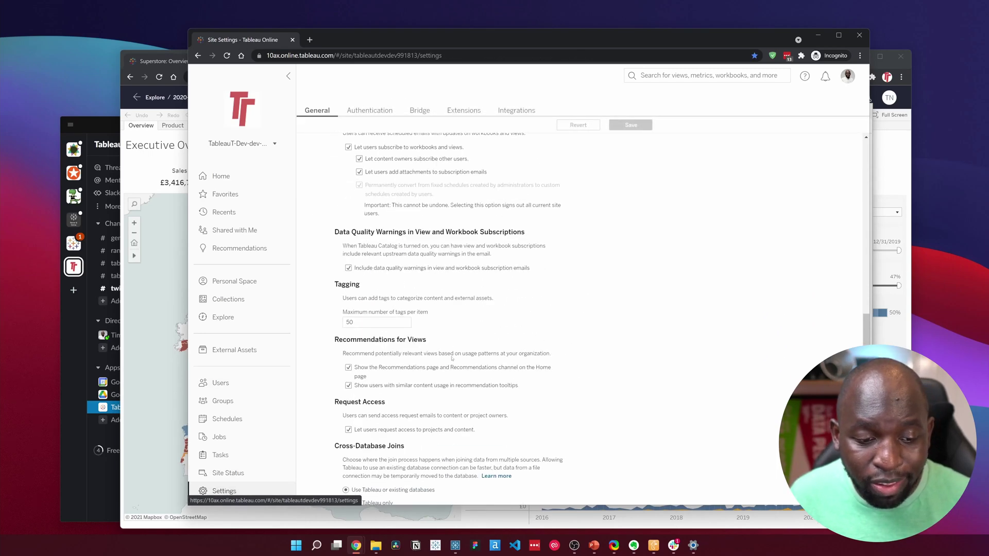